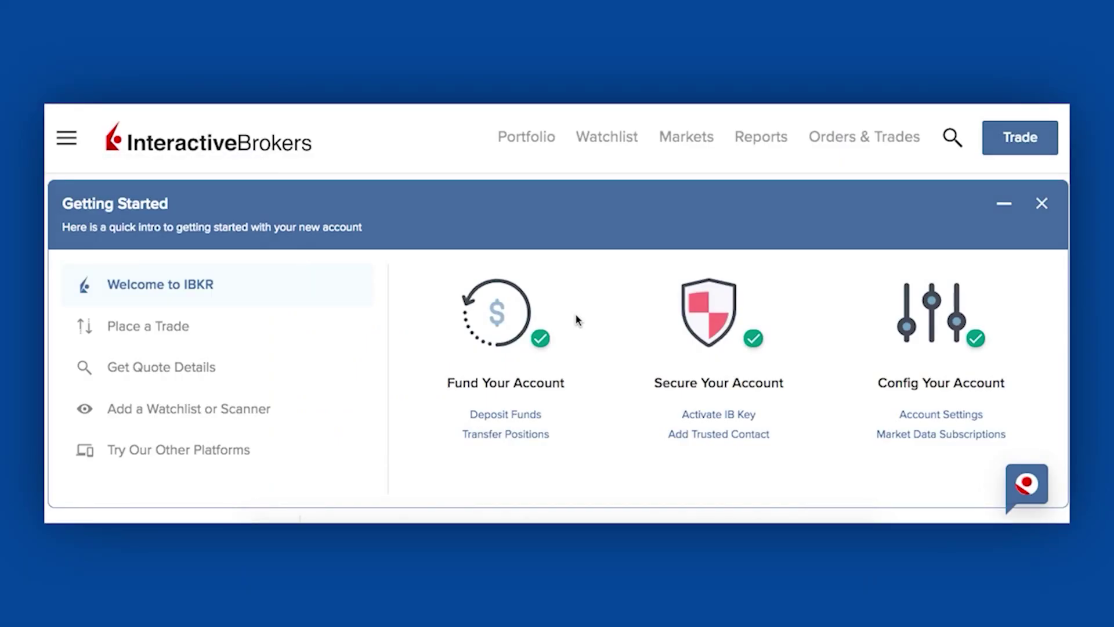
- View the portfolio overview, and open My Watchlist for adding and editing symbols
click(535, 144)
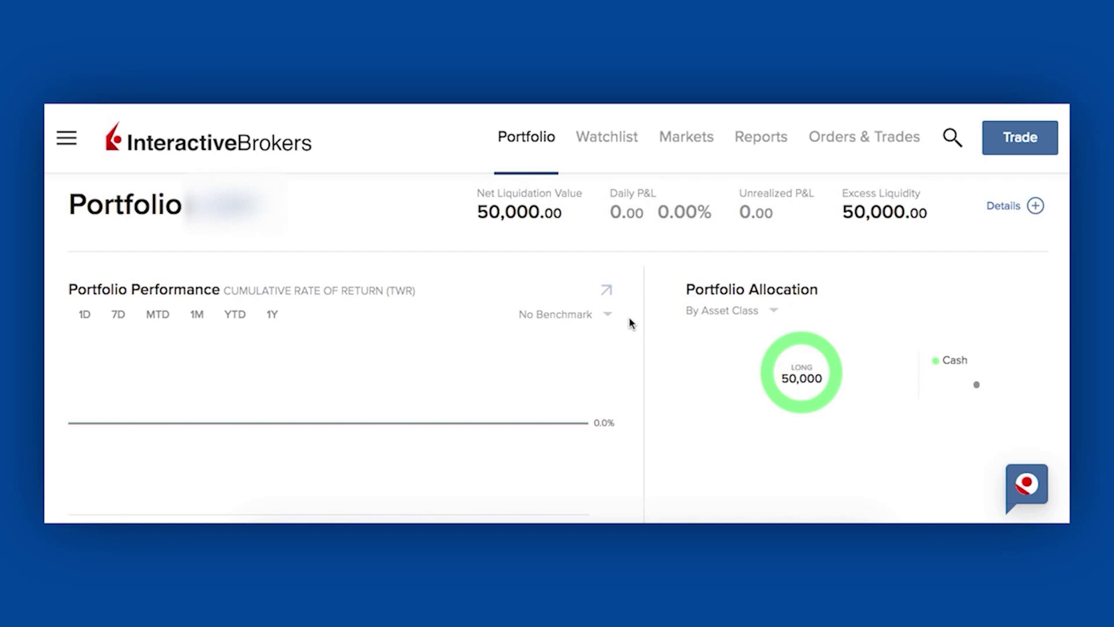
click(601, 145)
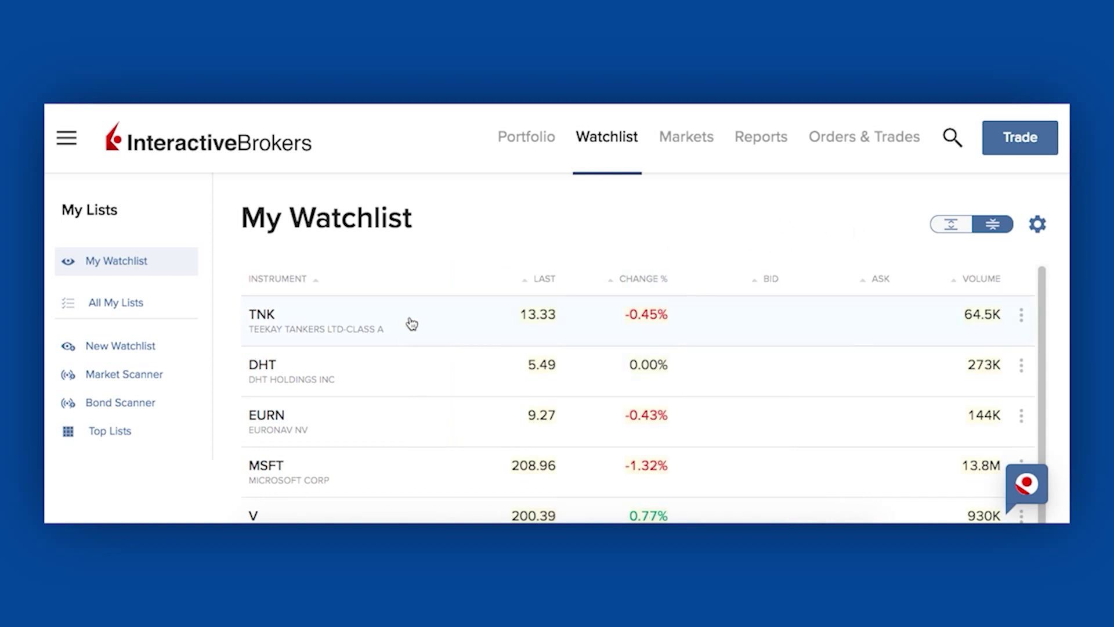
click(1037, 227)
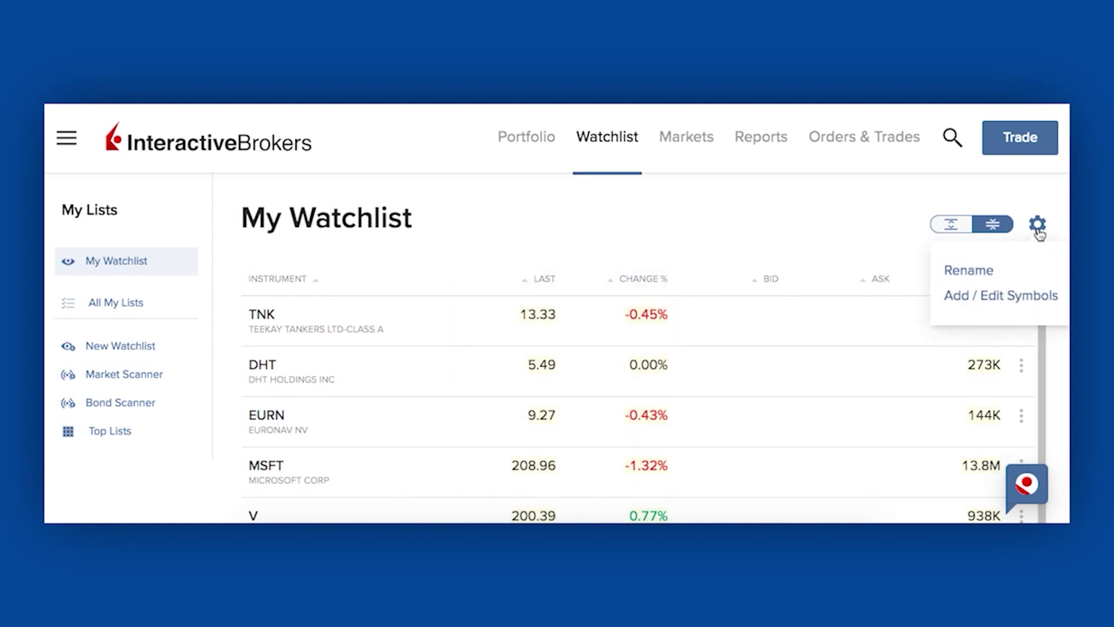
click(1000, 306)
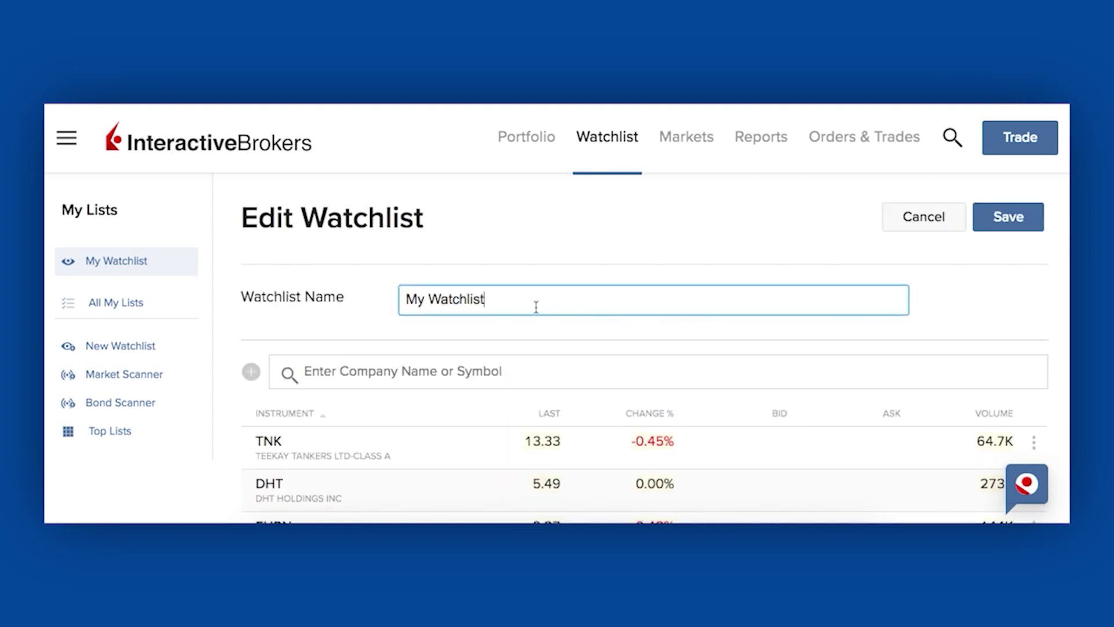
- Search for BAIDU and add its NASDAQ listing, BIDU, to My Watchlist
scroll(535, 306, down, 1)
click(528, 303)
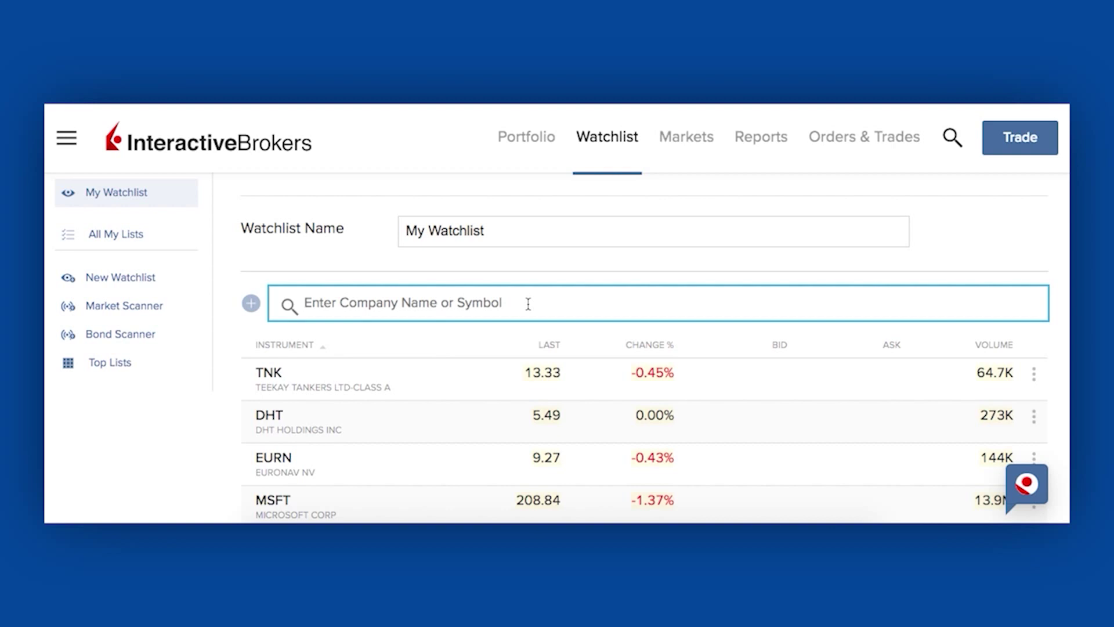
text(BAIDU)
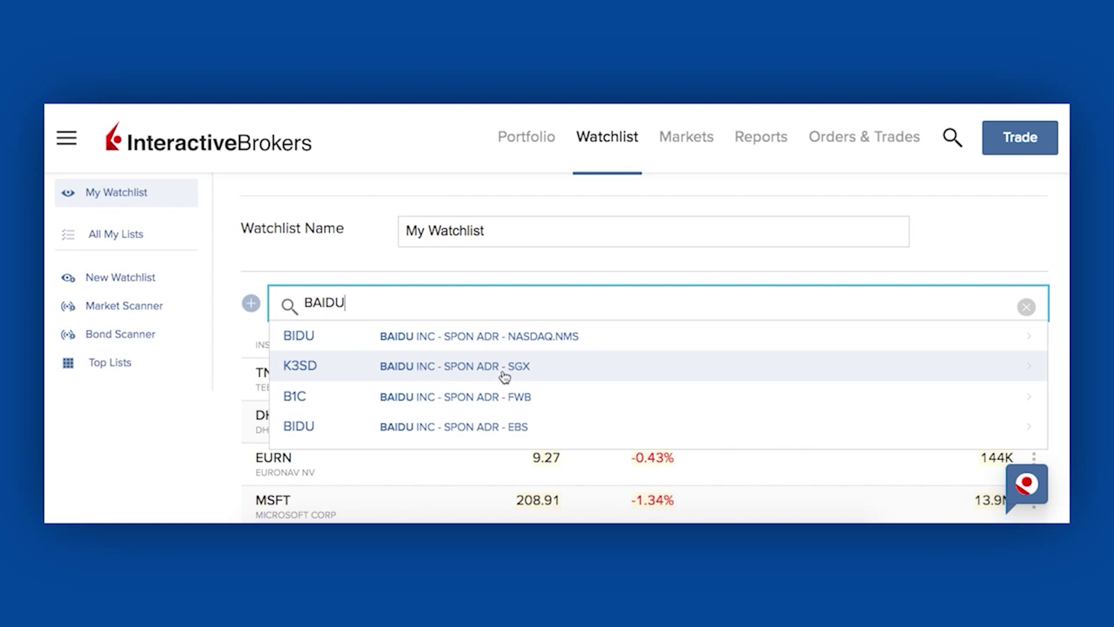
click(423, 339)
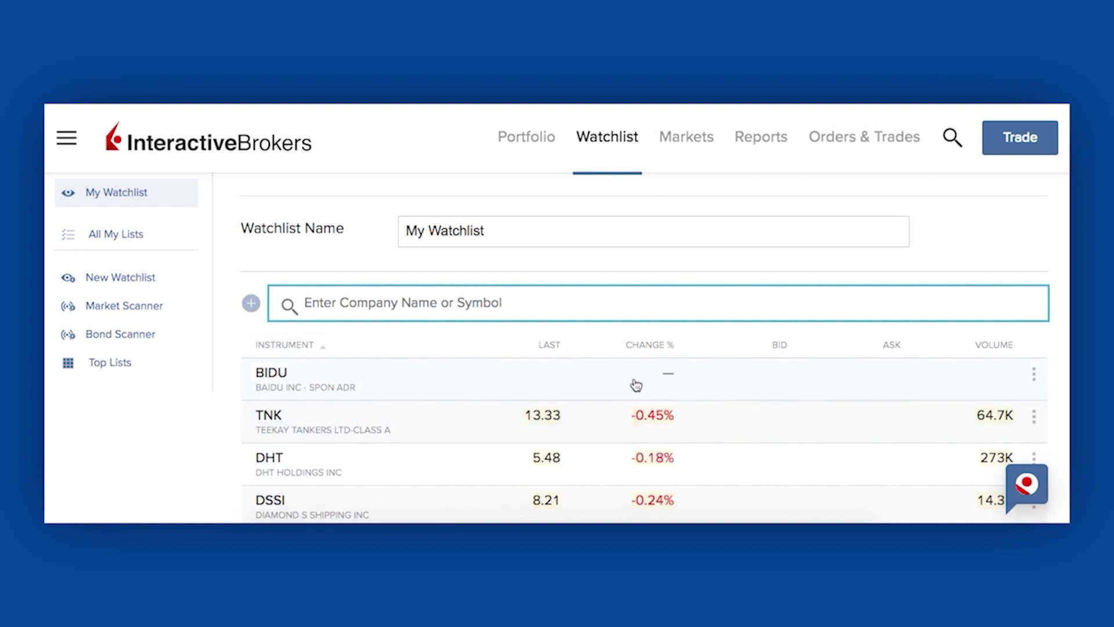
- View the market overview and the default statements on the Reports page
click(686, 138)
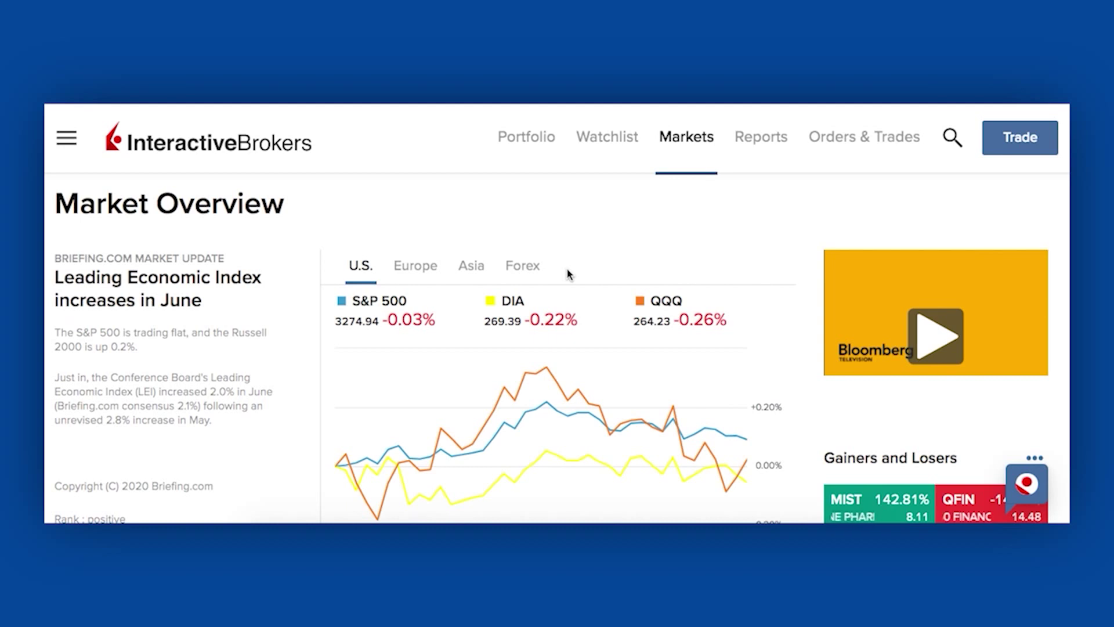
click(761, 150)
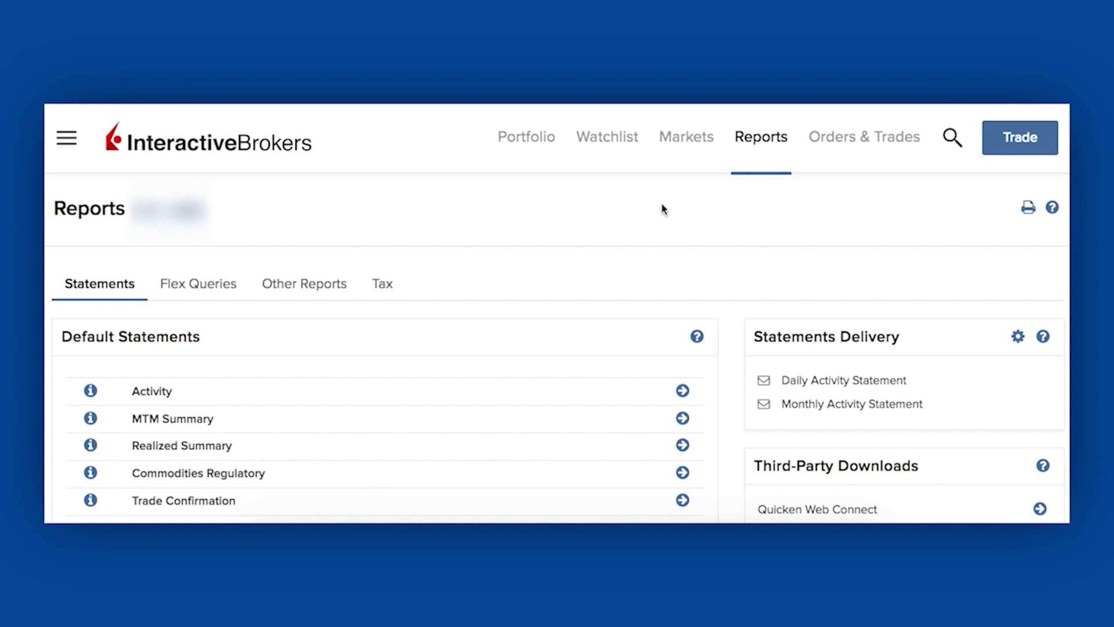
scroll(563, 235, down, 3)
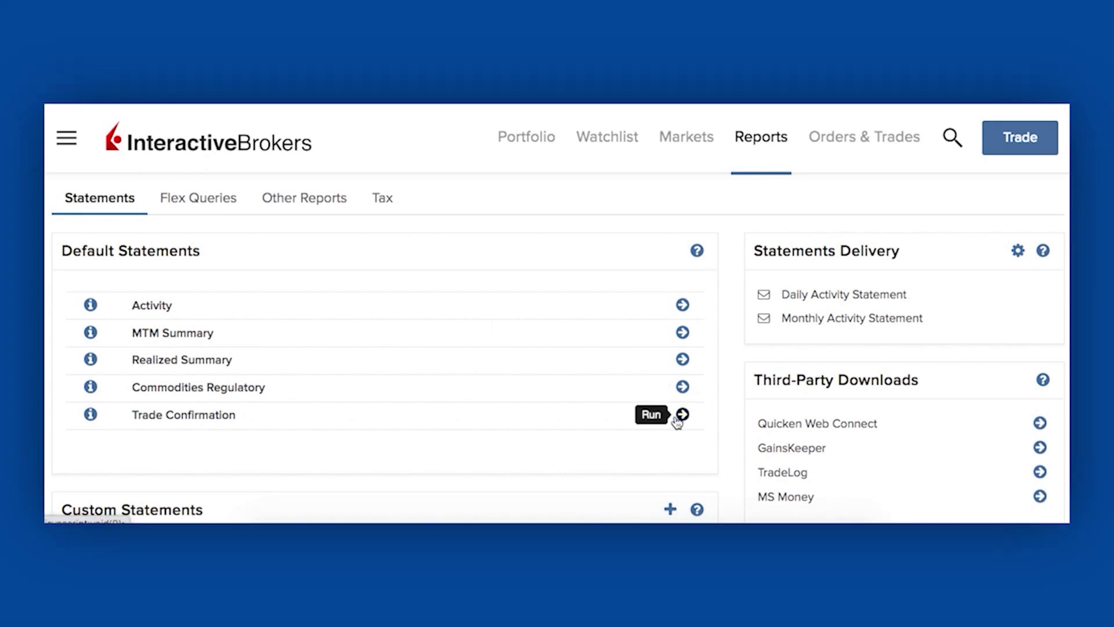
- Examine the Activity statement's period and format options, trying the Fiscal Year period, and close it without running the report
click(683, 306)
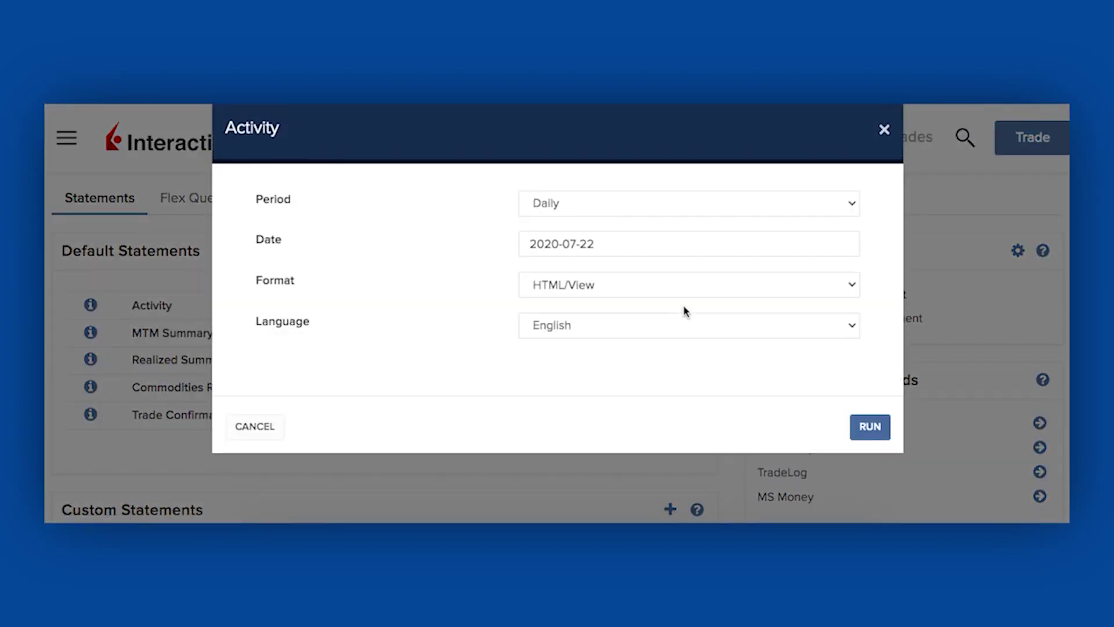
click(574, 213)
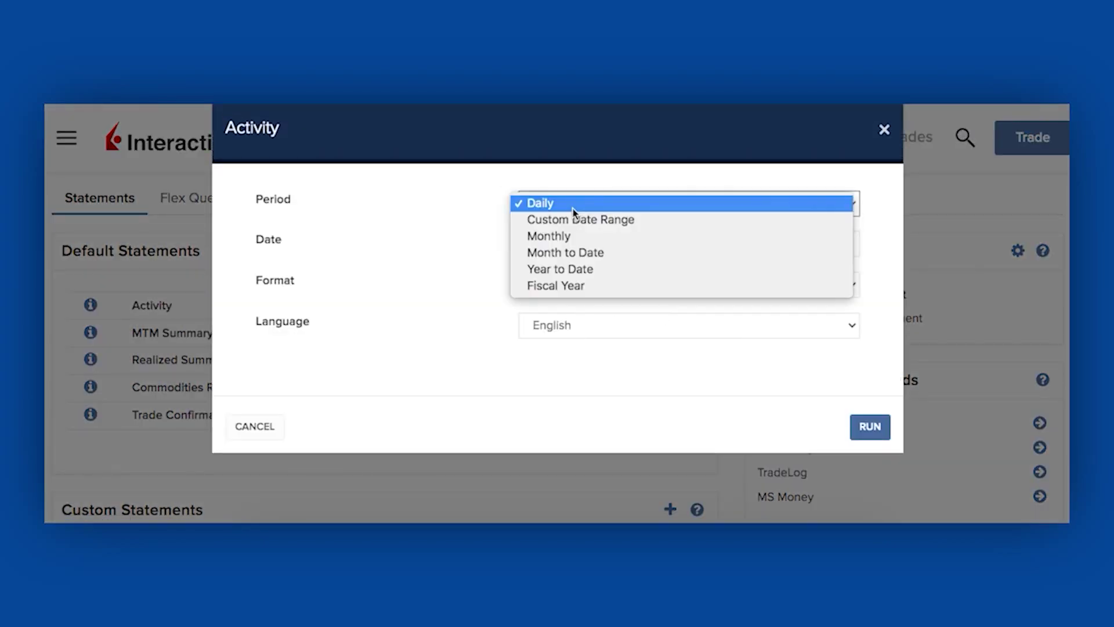
click(572, 287)
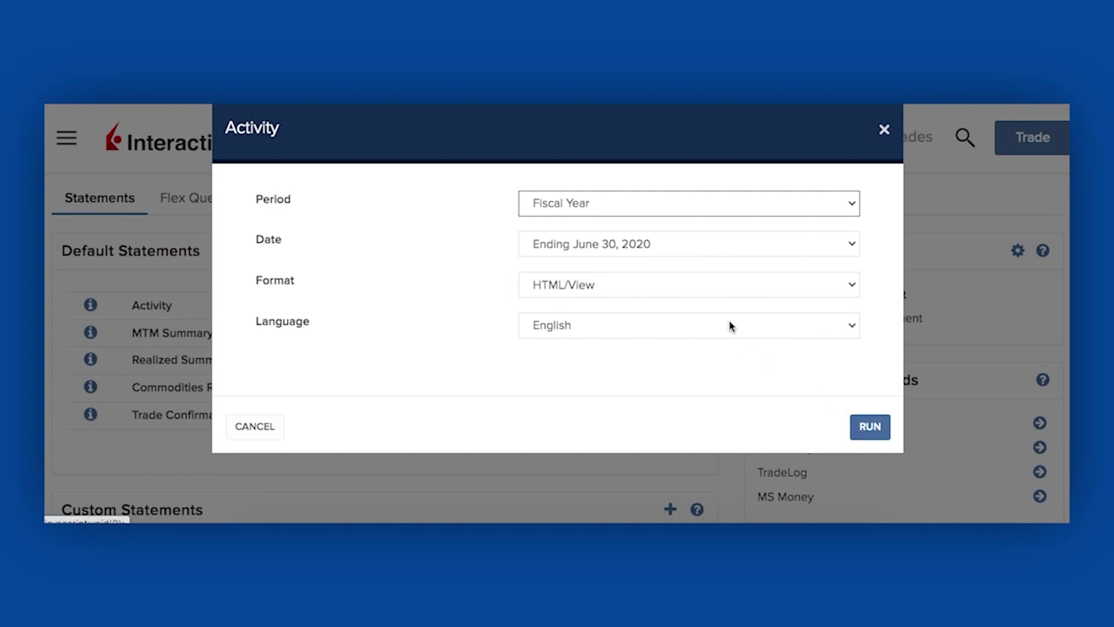
click(719, 285)
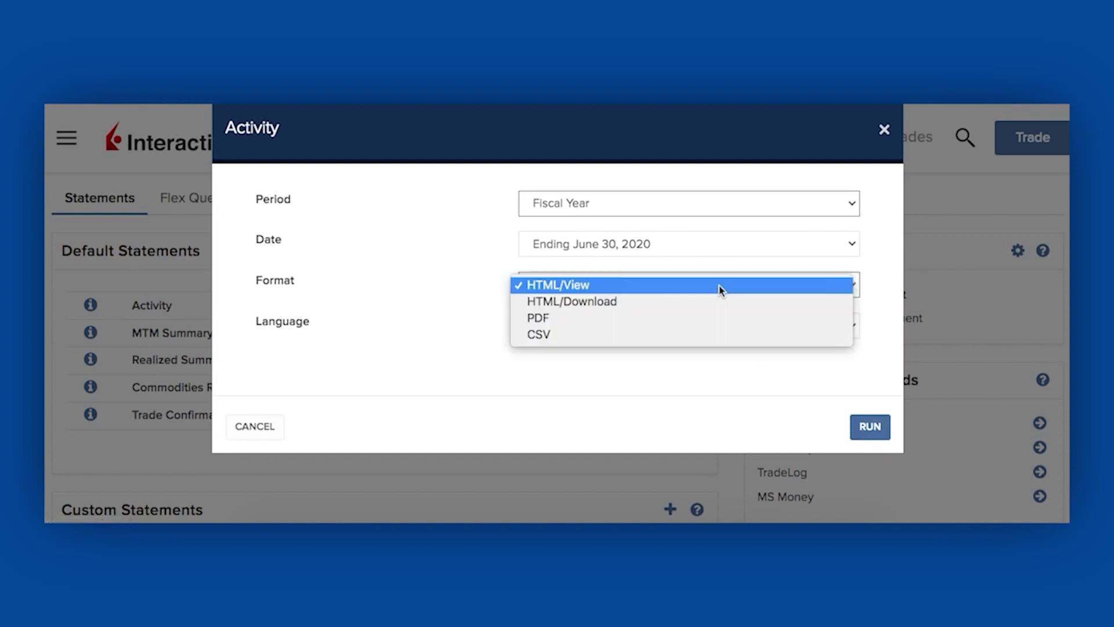
click(734, 177)
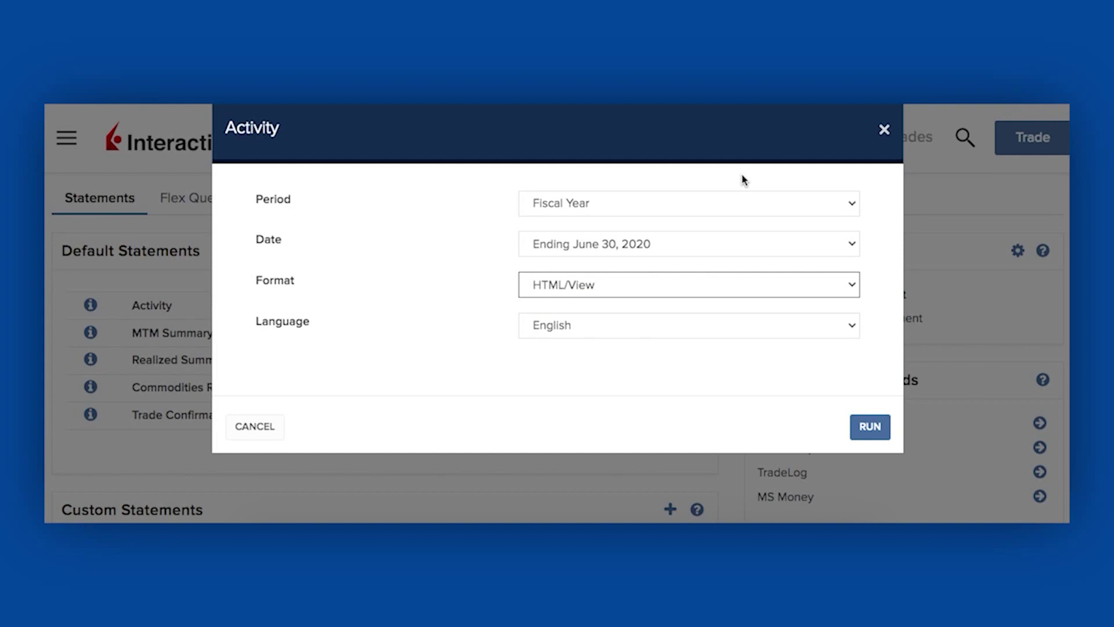
click(888, 127)
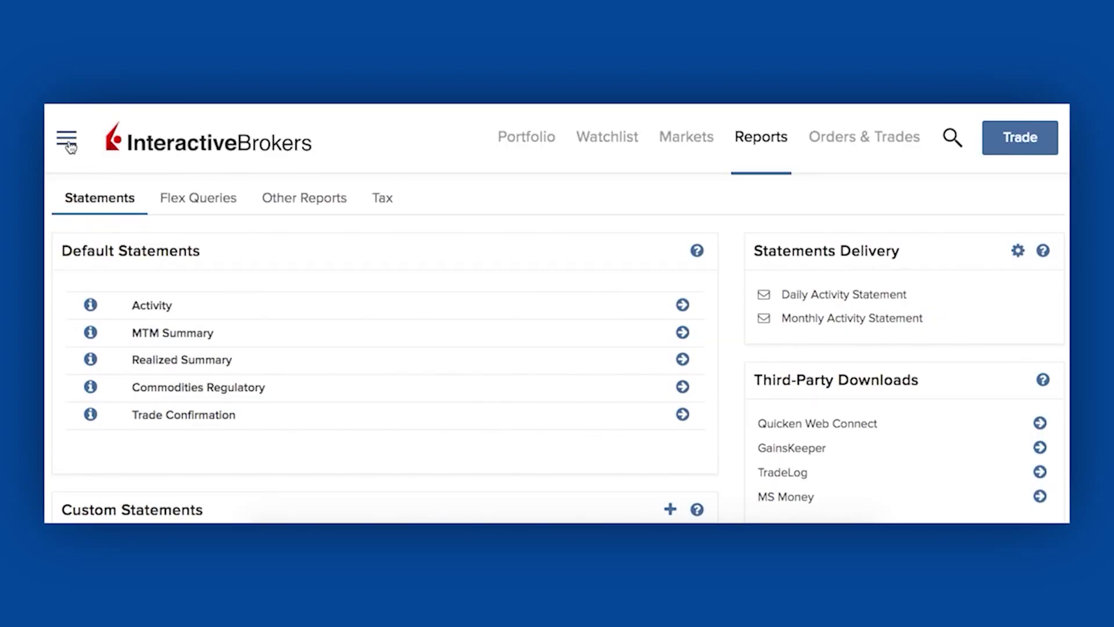
- Browse the list of tools and services and open Transfer Funds under Transfer & Pay
click(69, 145)
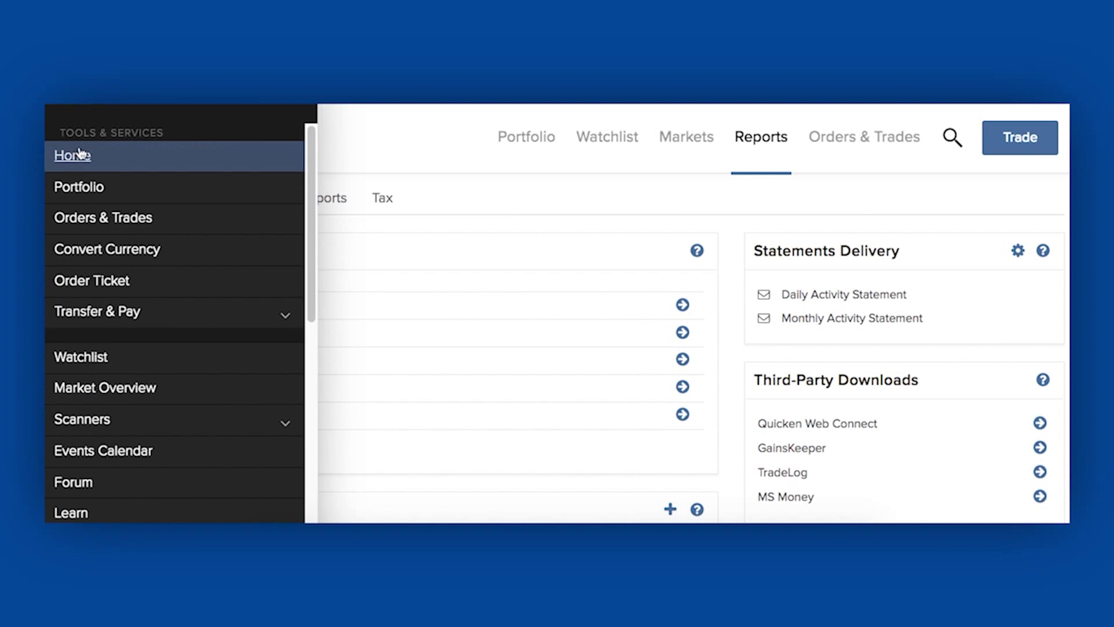
scroll(150, 384, down, 3)
scroll(149, 385, down, 8)
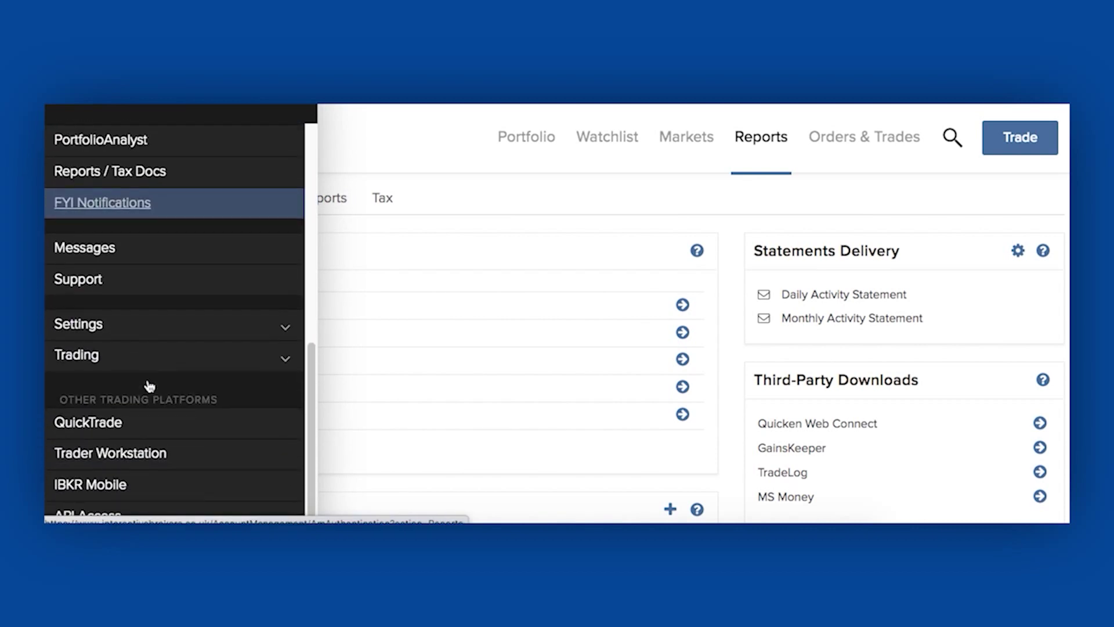
scroll(149, 386, up, 10)
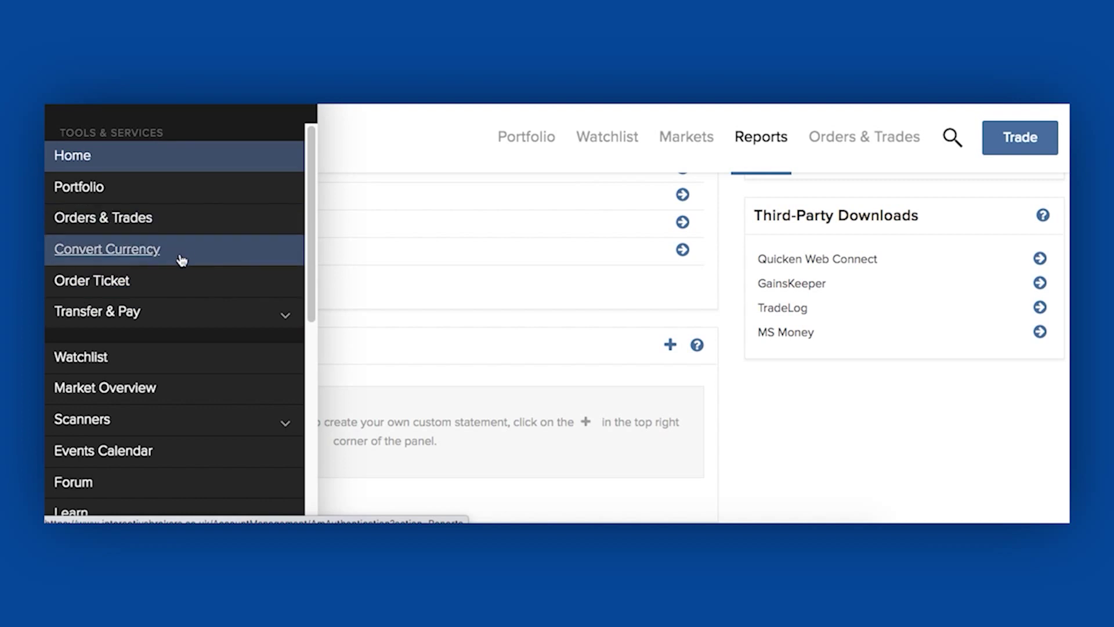
scroll(166, 314, down, 2)
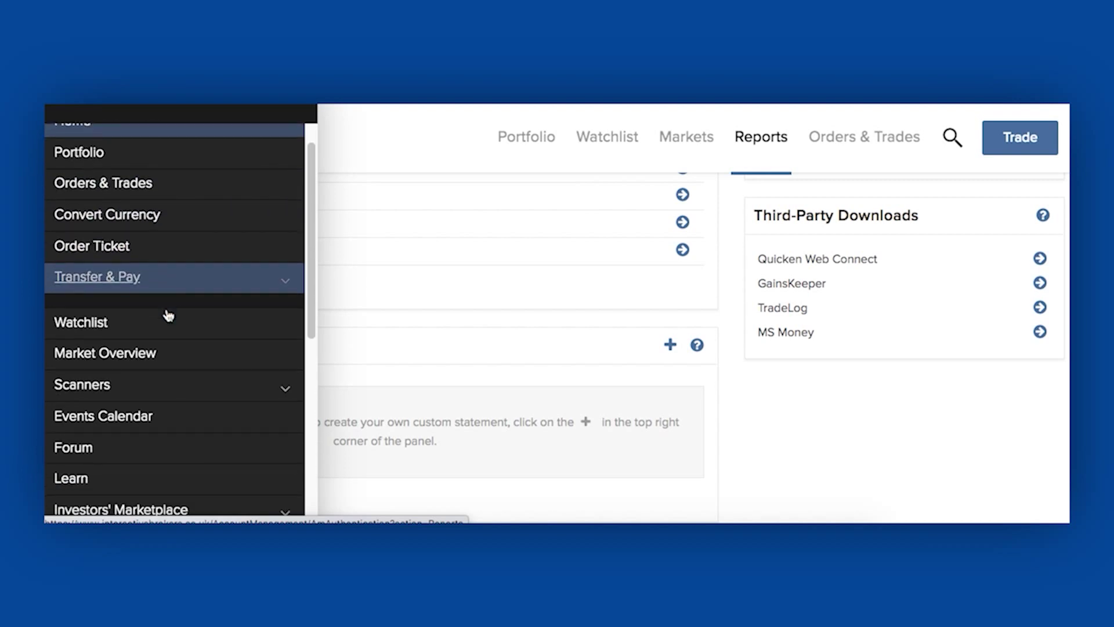
click(163, 251)
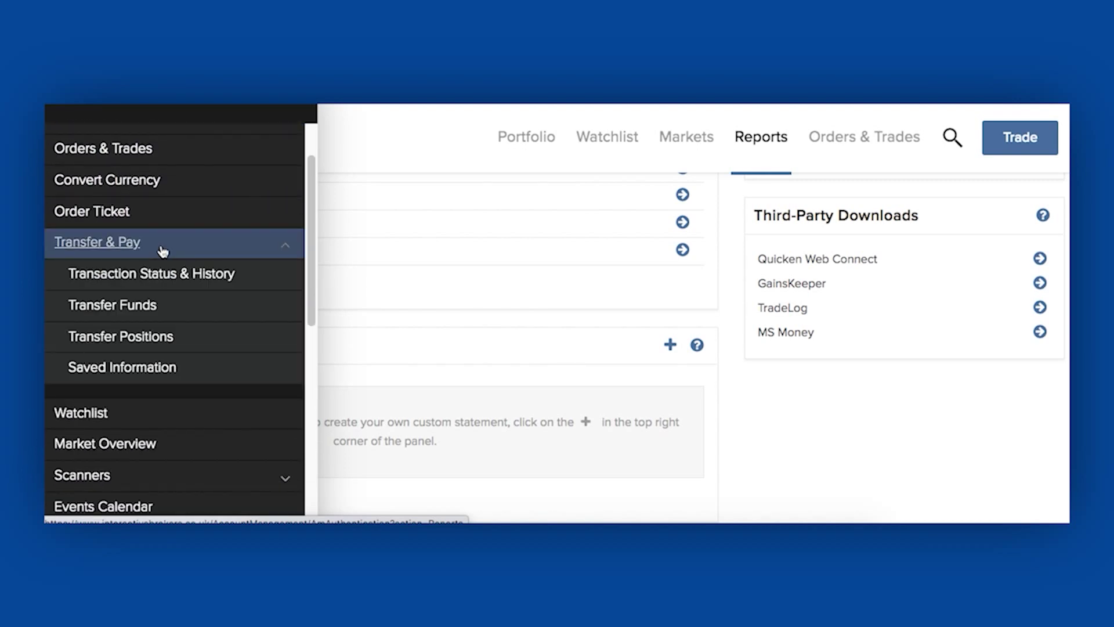
click(134, 306)
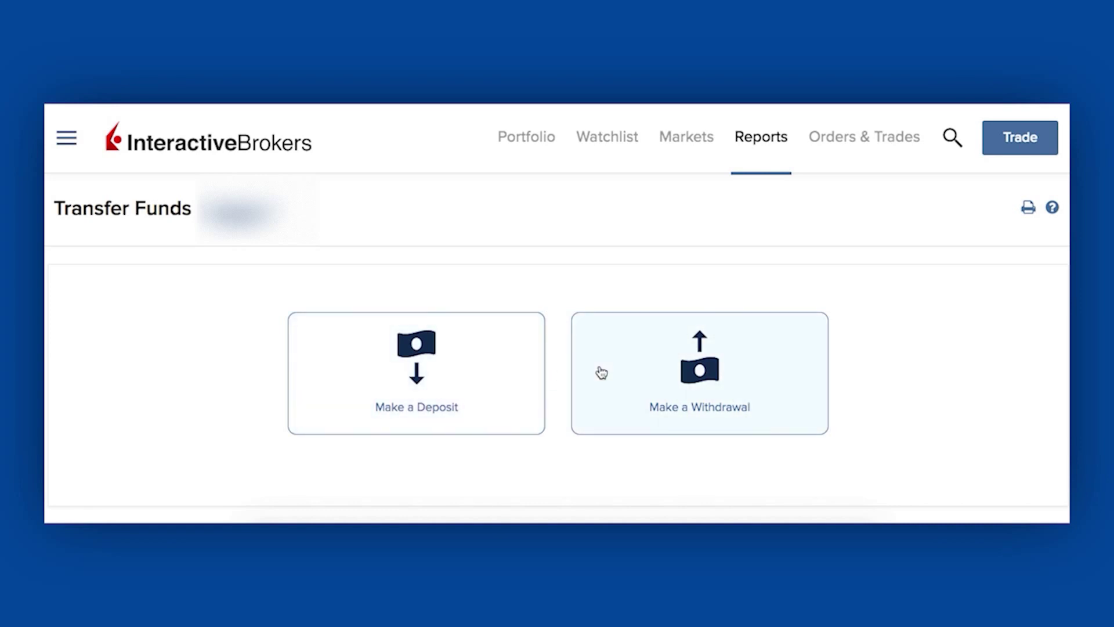
- Open the deposit form and examine the saved deposit information and the new deposit methods
click(472, 374)
scroll(619, 336, down, 3)
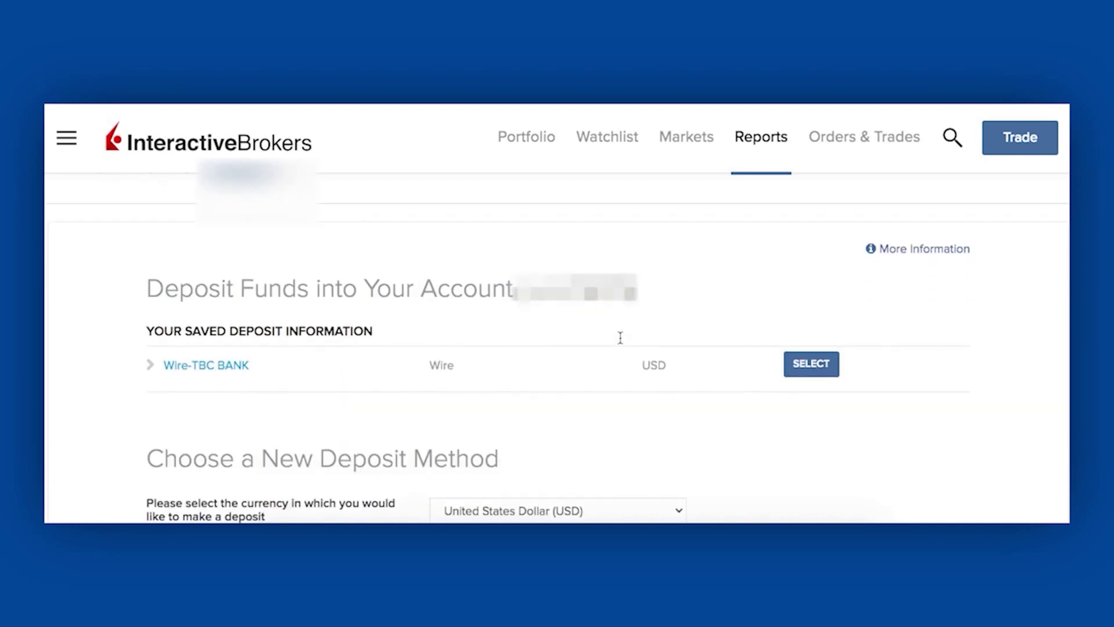
scroll(366, 386, down, 6)
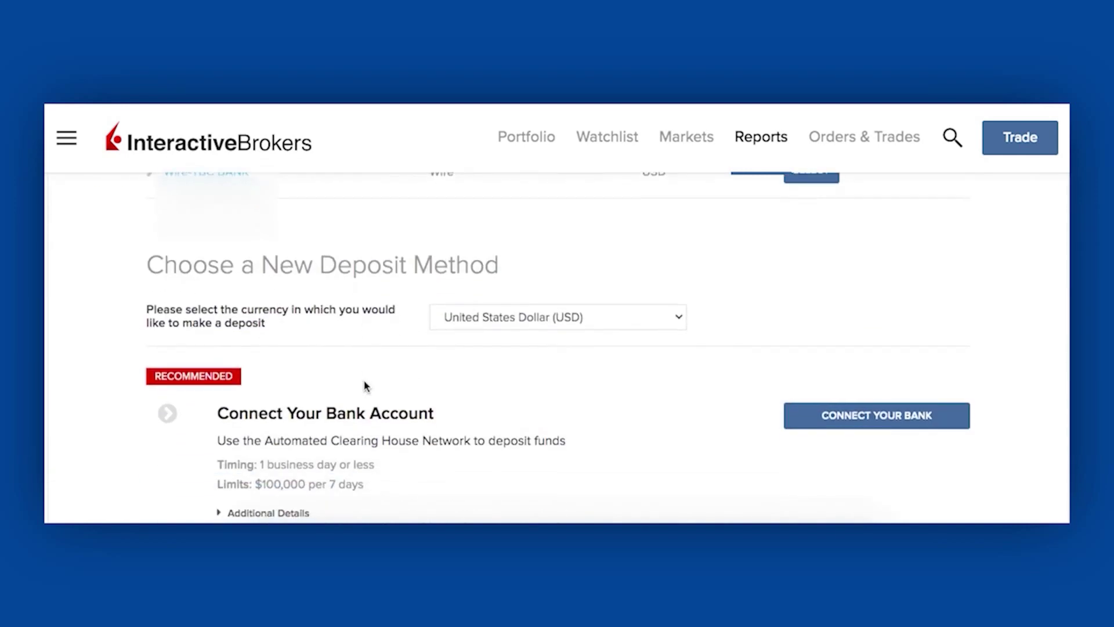
scroll(365, 386, up, 9)
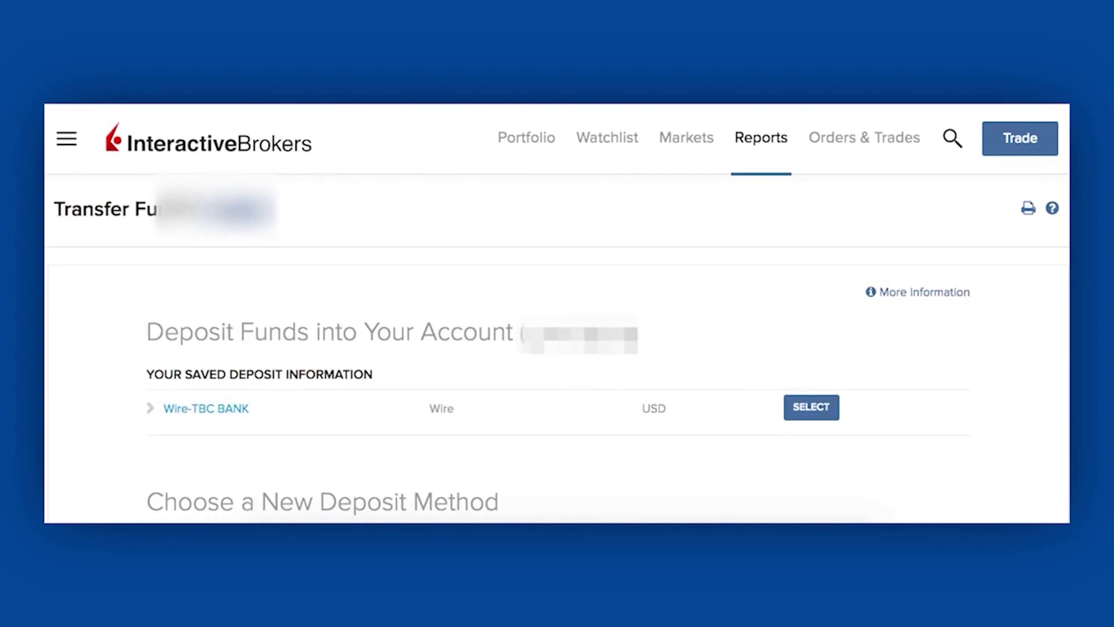
- Open the Market Scanner from the scanners among the tools and services
click(69, 139)
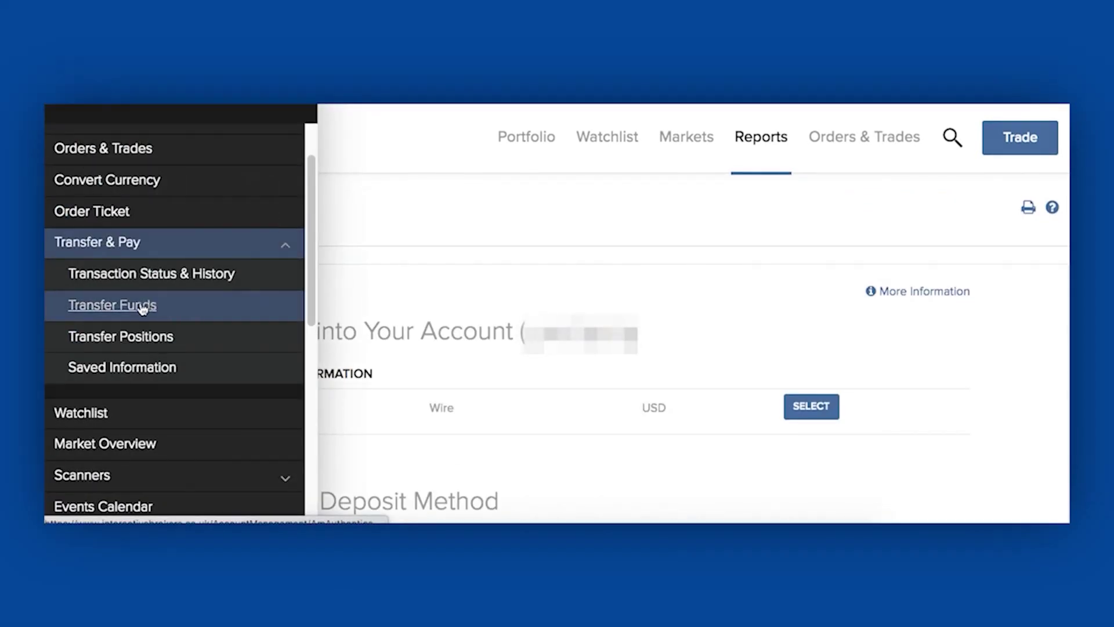
scroll(157, 330, down, 2)
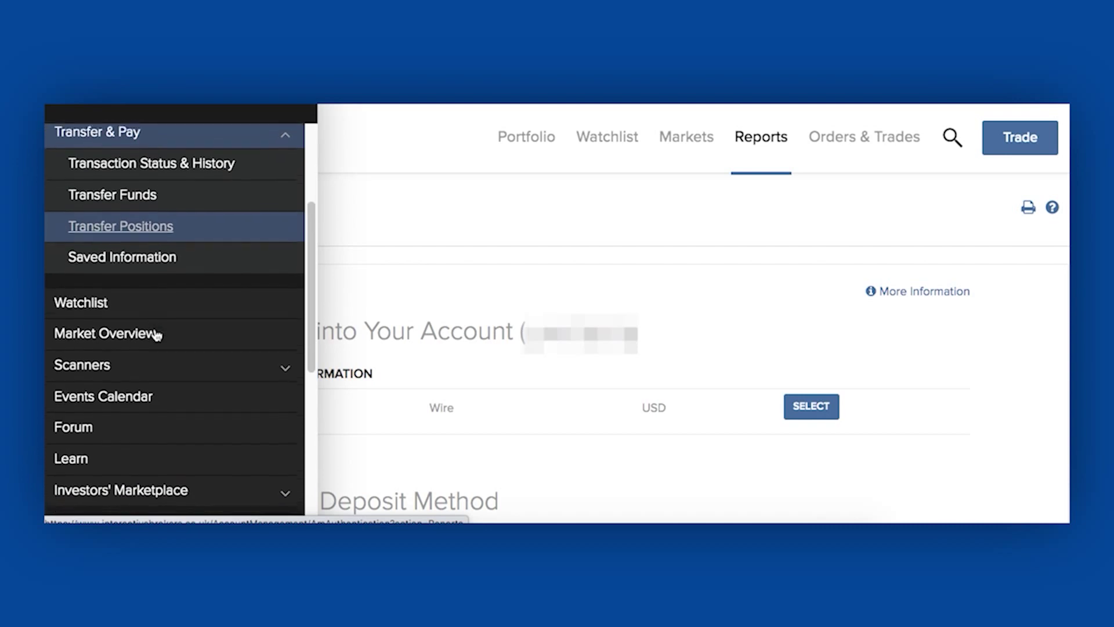
scroll(155, 320, down, 1)
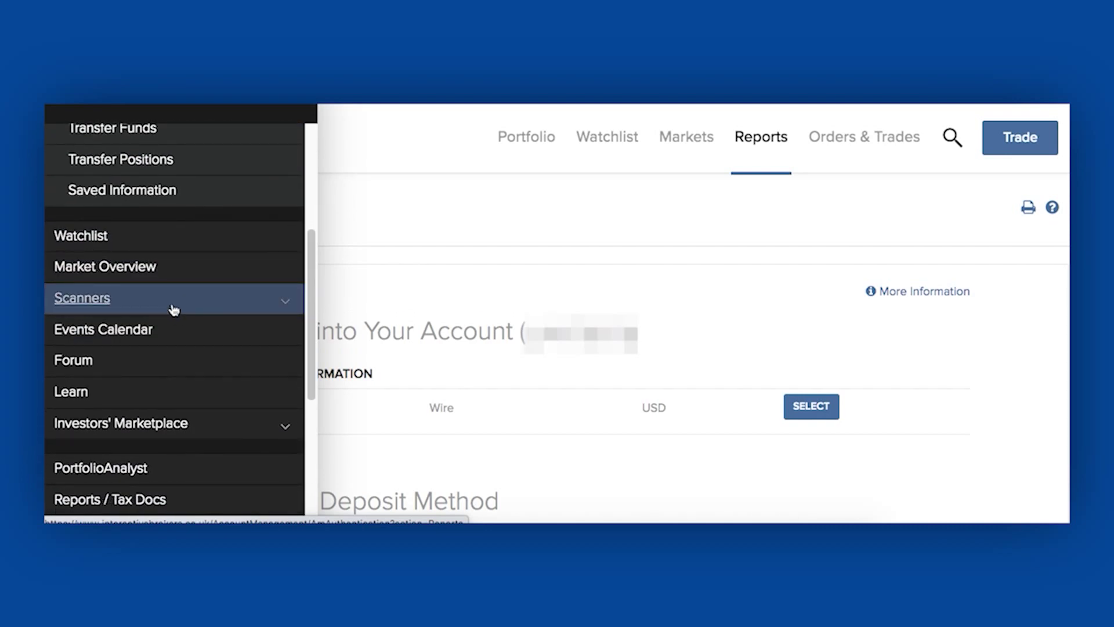
click(174, 310)
click(206, 326)
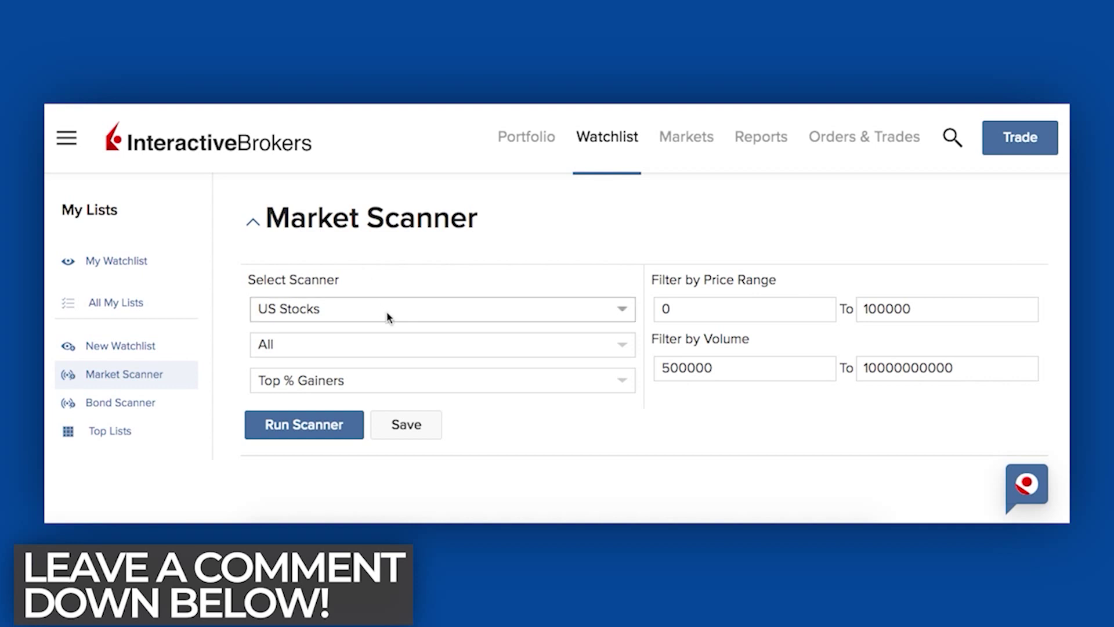
- Set the market scanner's instrument type to Europe Stocks
click(342, 314)
scroll(357, 255, down, 1)
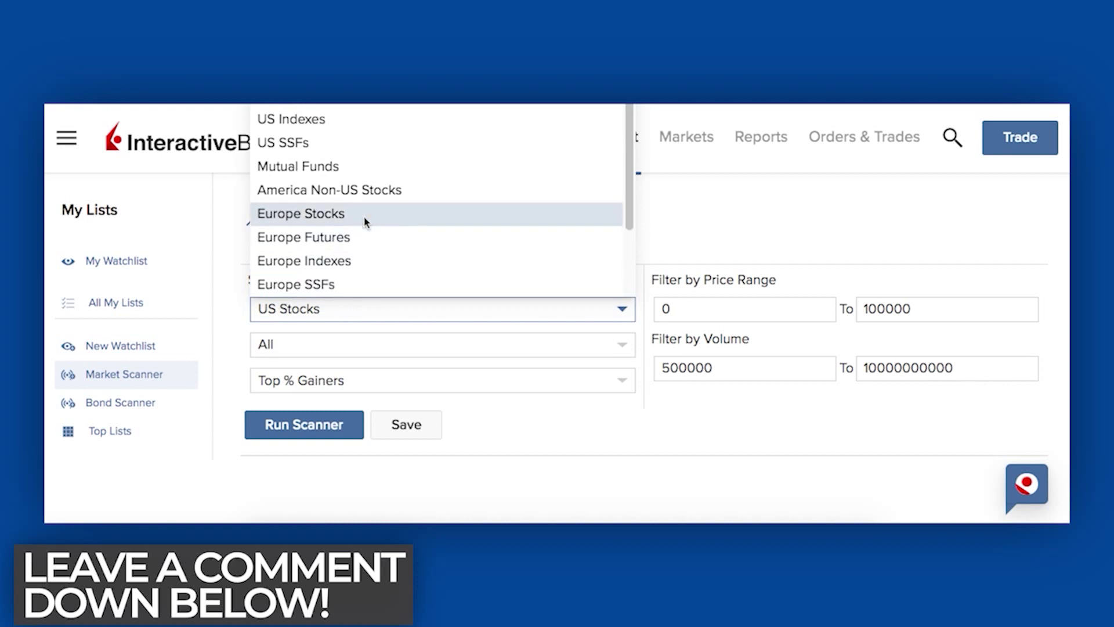
click(365, 215)
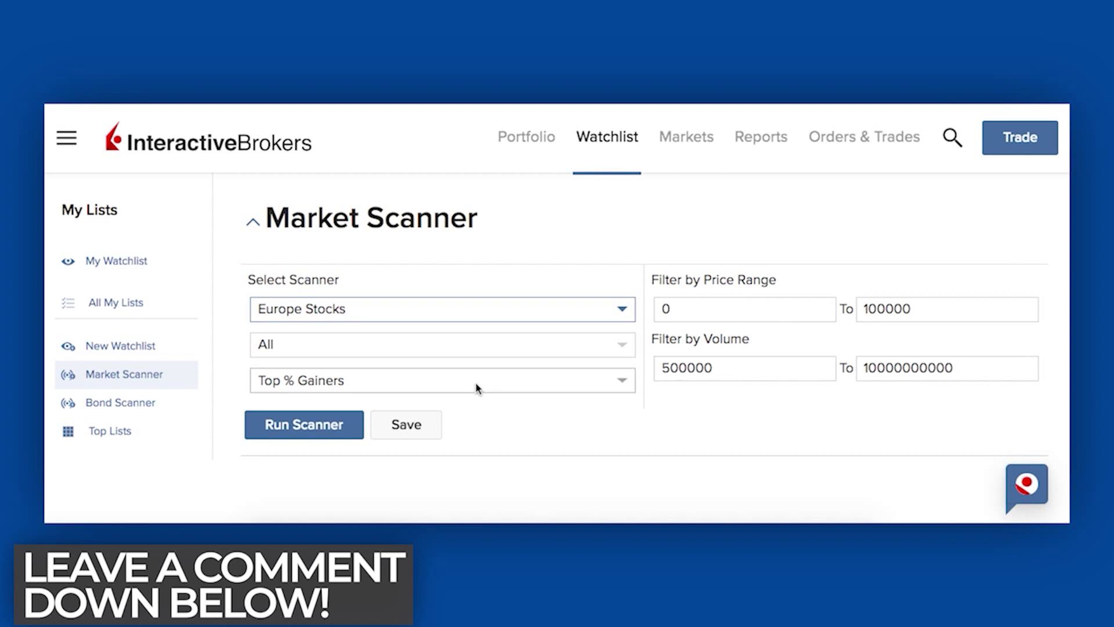
- Set the scan criterion to 52-Week Low and run the scanner to list matching stocks
click(503, 384)
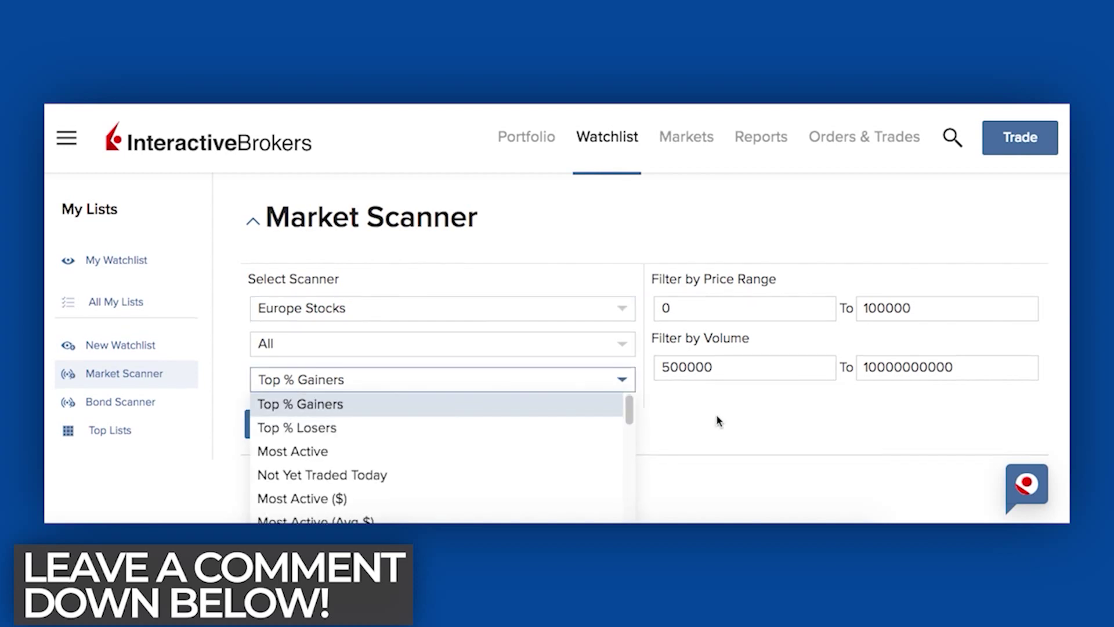
scroll(716, 417, down, 2)
drag(632, 332, 632, 468)
click(454, 517)
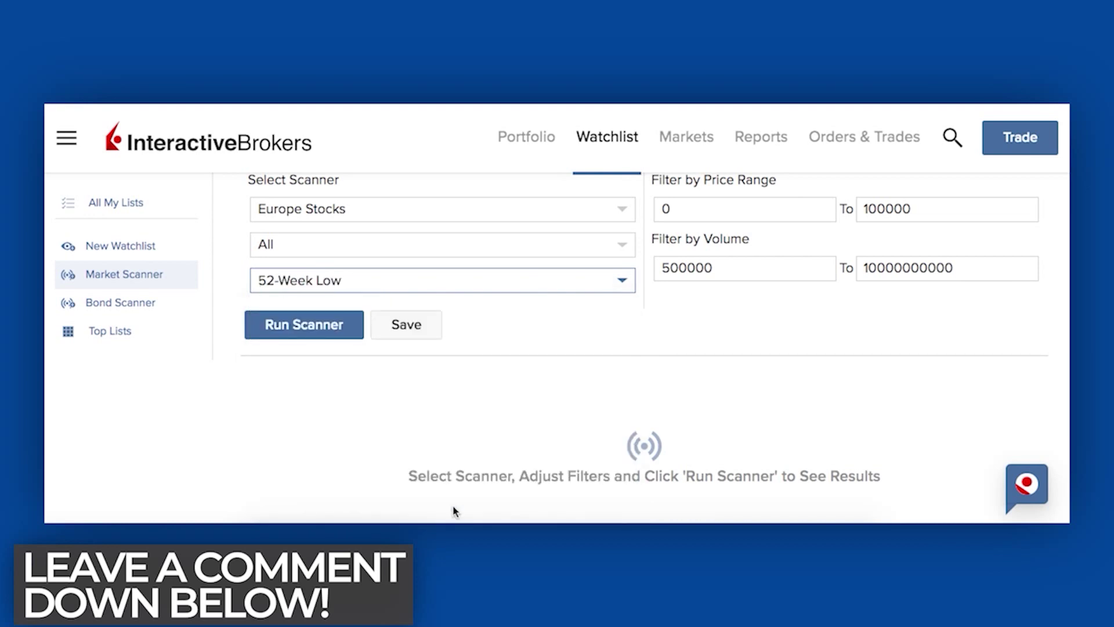
click(338, 336)
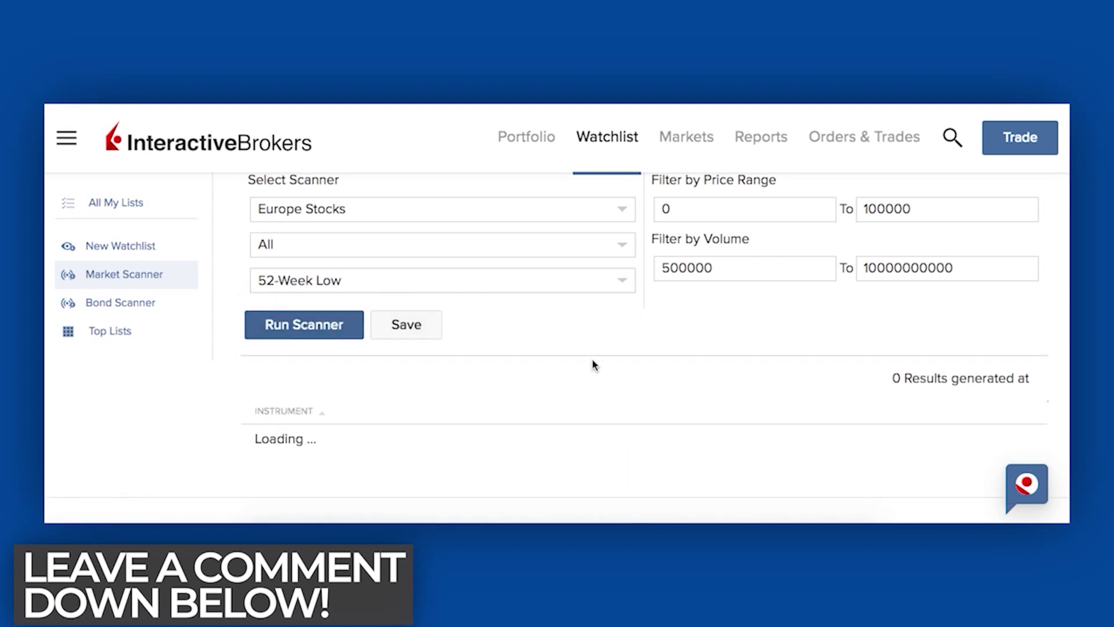
scroll(593, 365, down, 5)
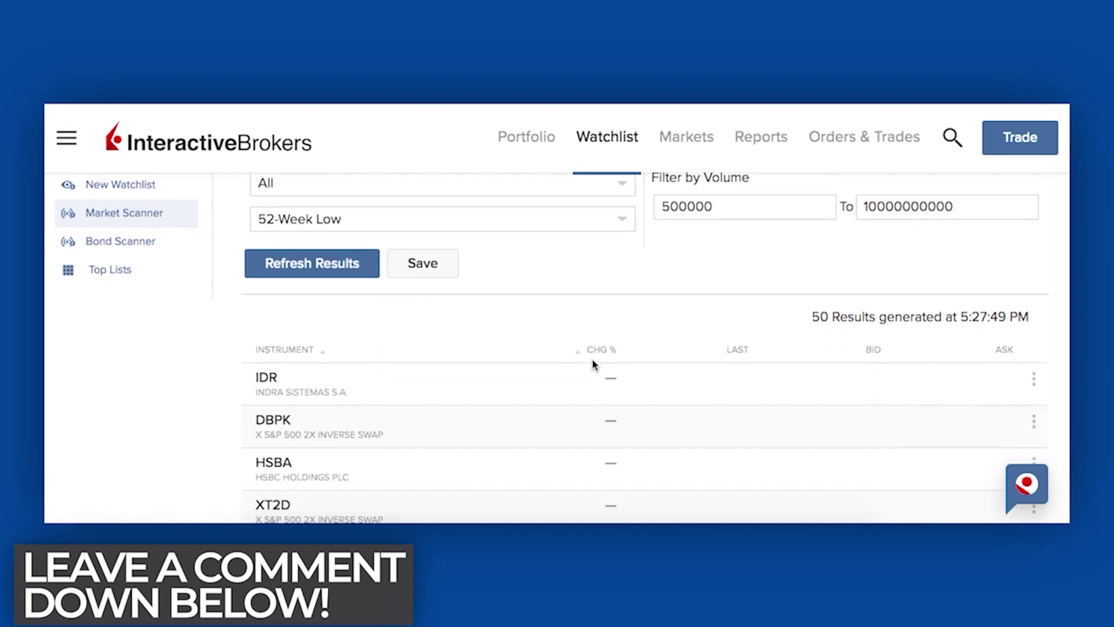
- Examine the market scanner's list of European stocks at 52-week lows, including their price changes and bid and ask quotes
scroll(593, 364, up, 1)
scroll(594, 365, down, 2)
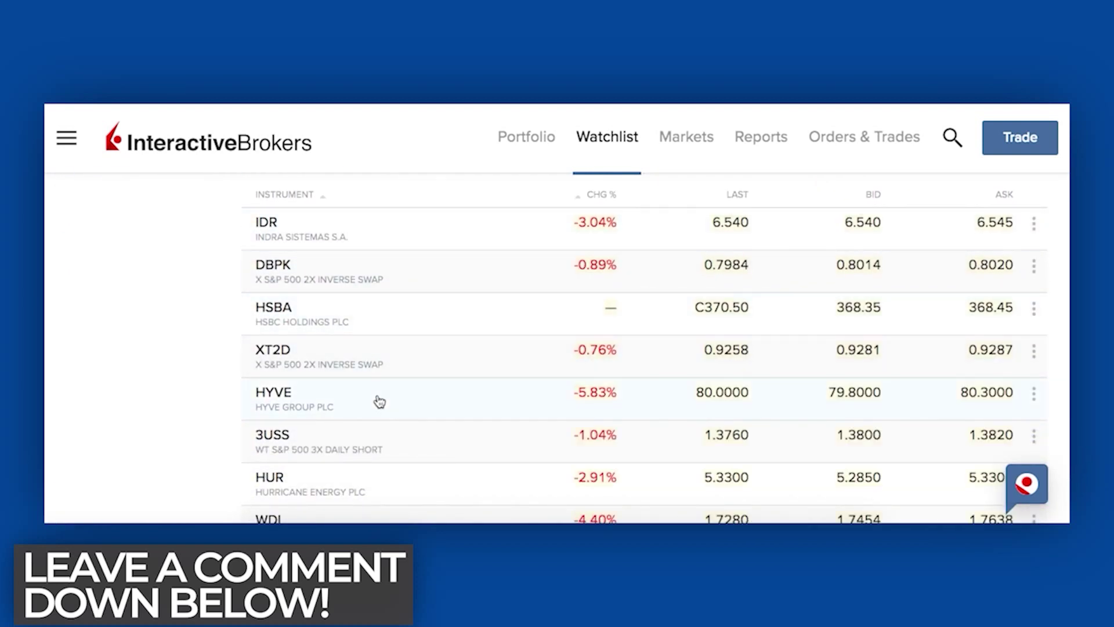
scroll(377, 401, down, 2)
scroll(377, 400, up, 6)
scroll(378, 400, down, 7)
scroll(380, 402, down, 1)
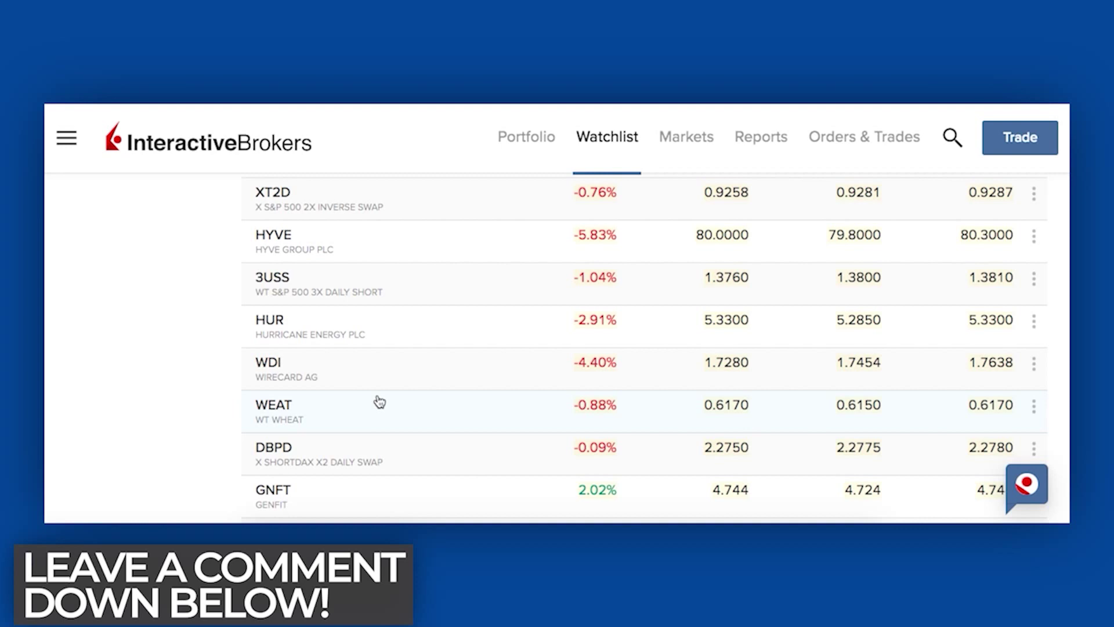
scroll(380, 401, down, 5)
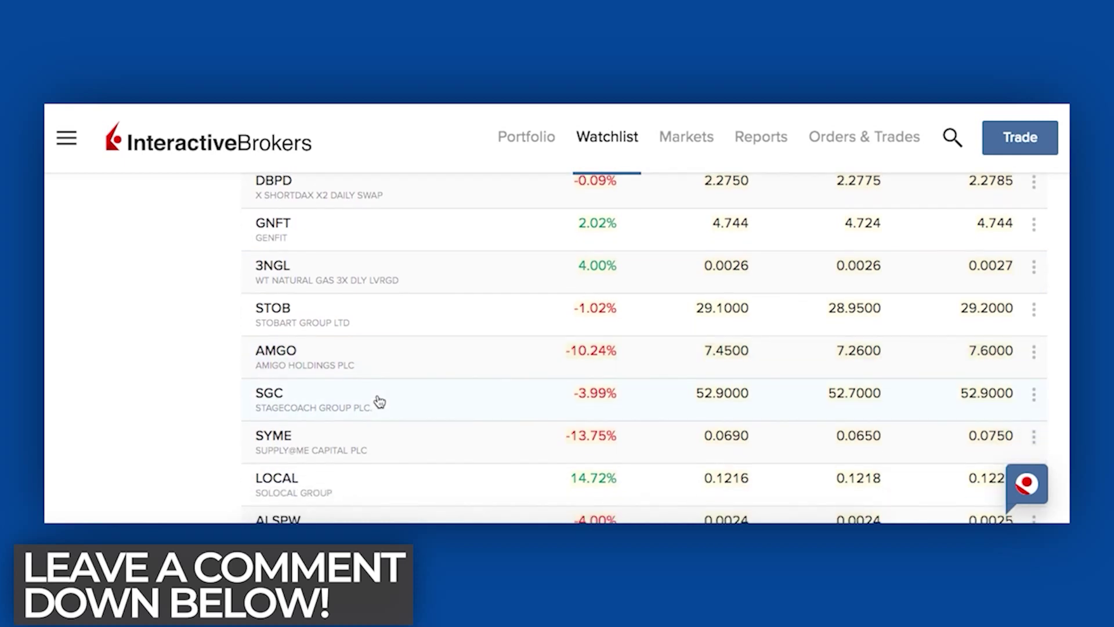
scroll(380, 401, up, 12)
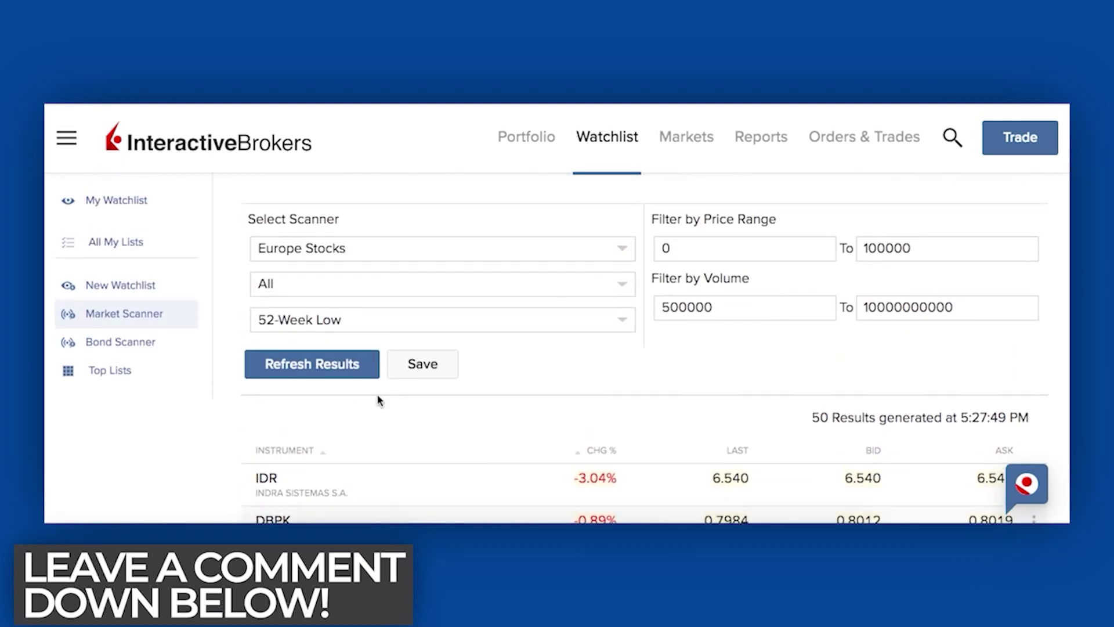
scroll(380, 402, down, 8)
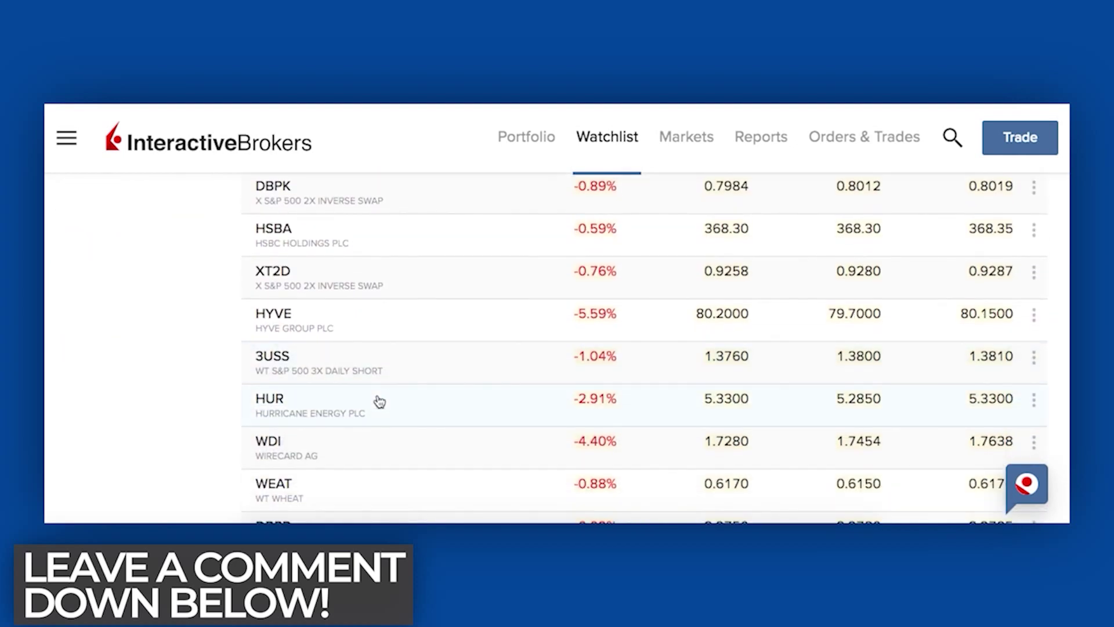
scroll(379, 401, down, 2)
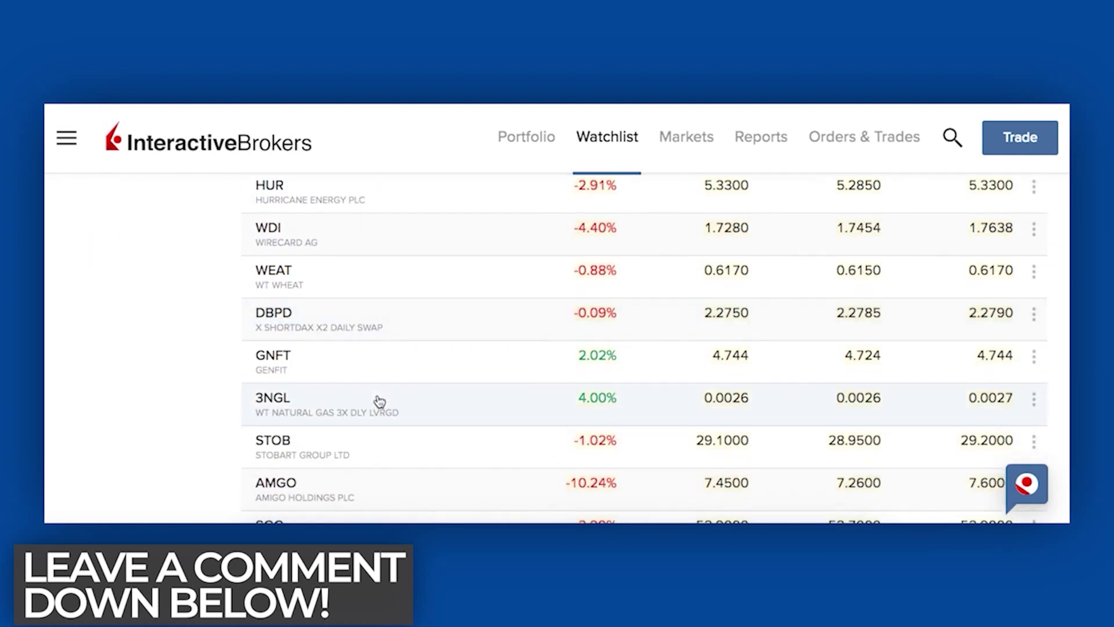
scroll(379, 402, up, 7)
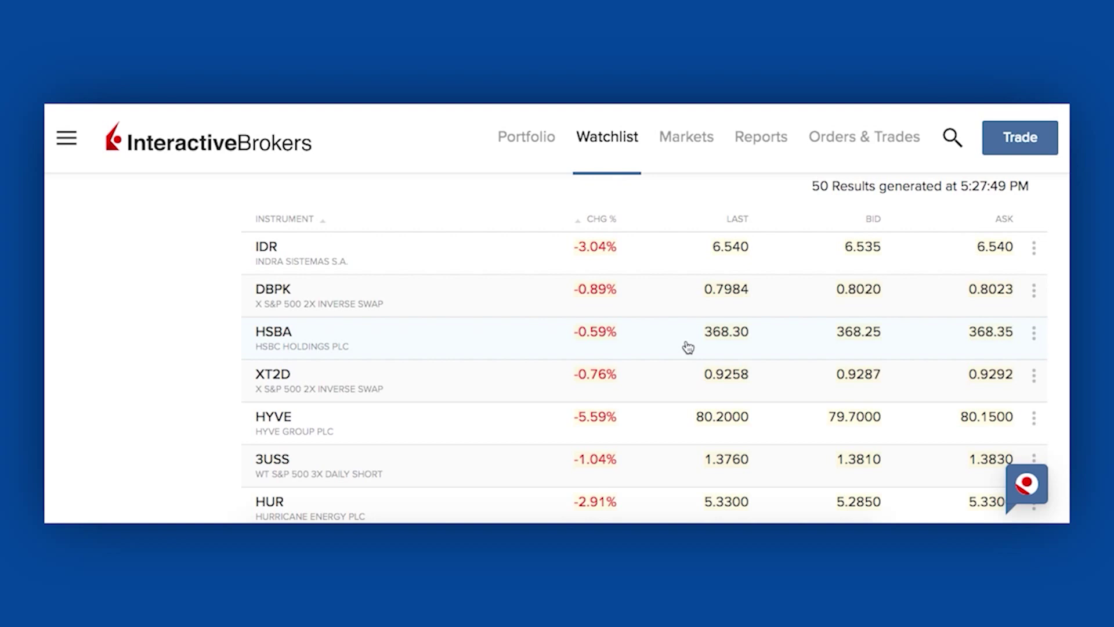
scroll(688, 347, up, 5)
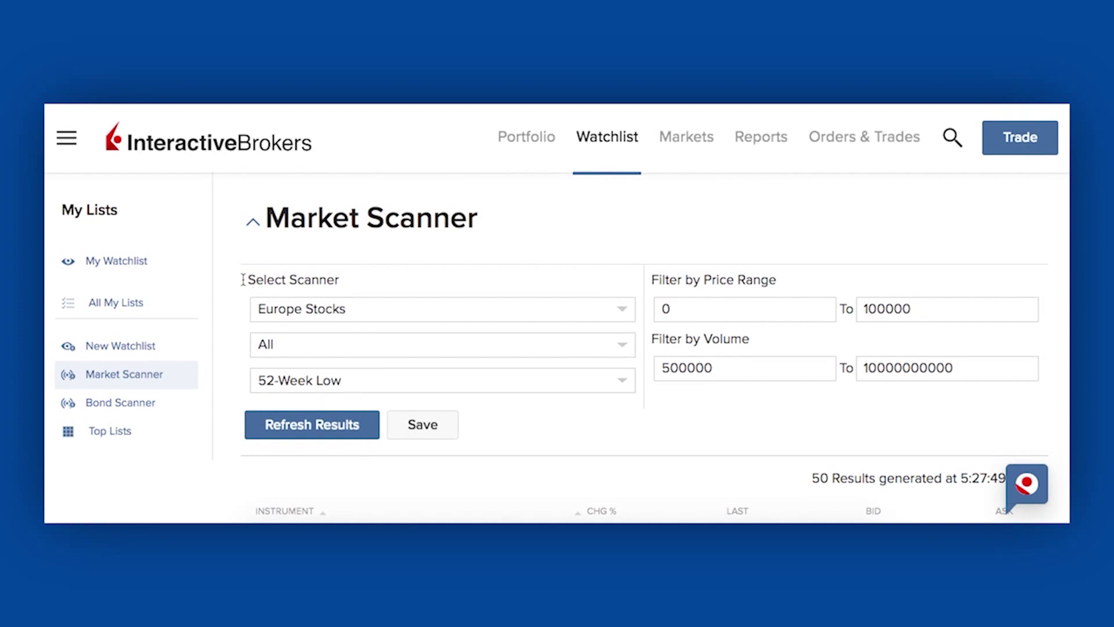
- Look through the main navigation menu, from the scanners and PortfolioAnalyst to the reports, messages, support, settings and trading entries
click(69, 138)
scroll(116, 374, down, 5)
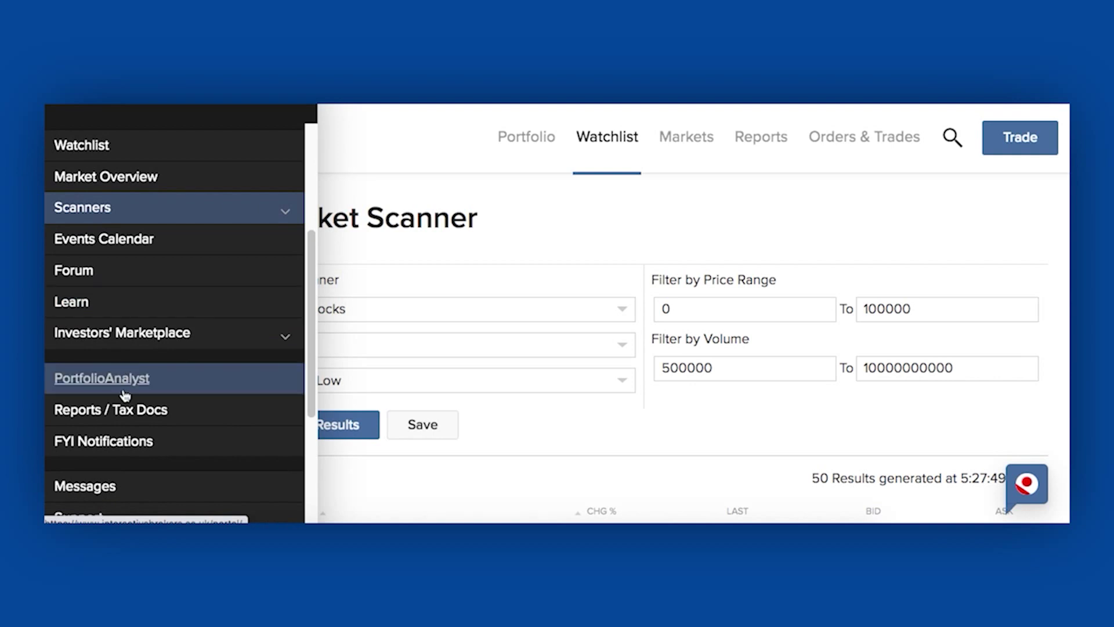
scroll(123, 392, down, 3)
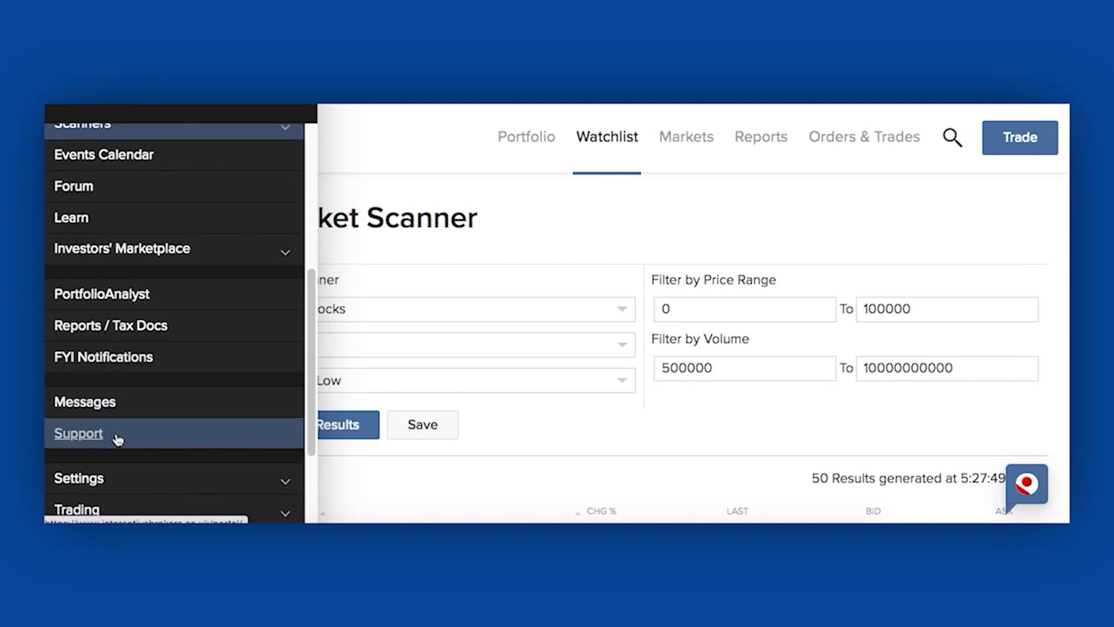
scroll(118, 436, down, 3)
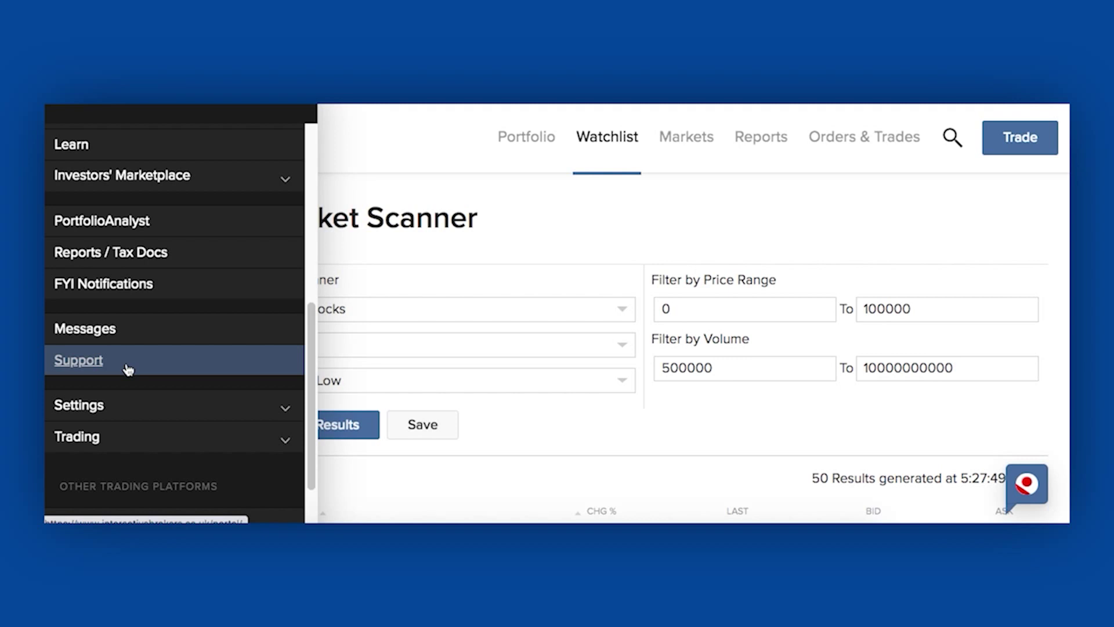
scroll(180, 370, up, 5)
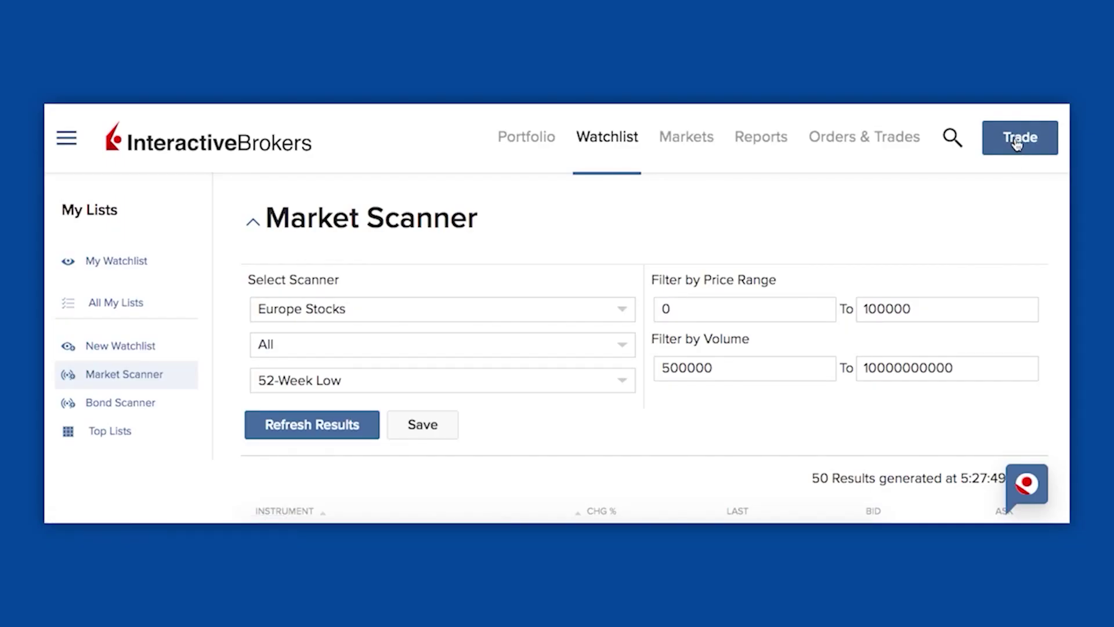
- Create a new order and select BRK B, Berkshire Hathaway Inc-CL B on NYSE, by searching for BERKSHIRE
click(1020, 144)
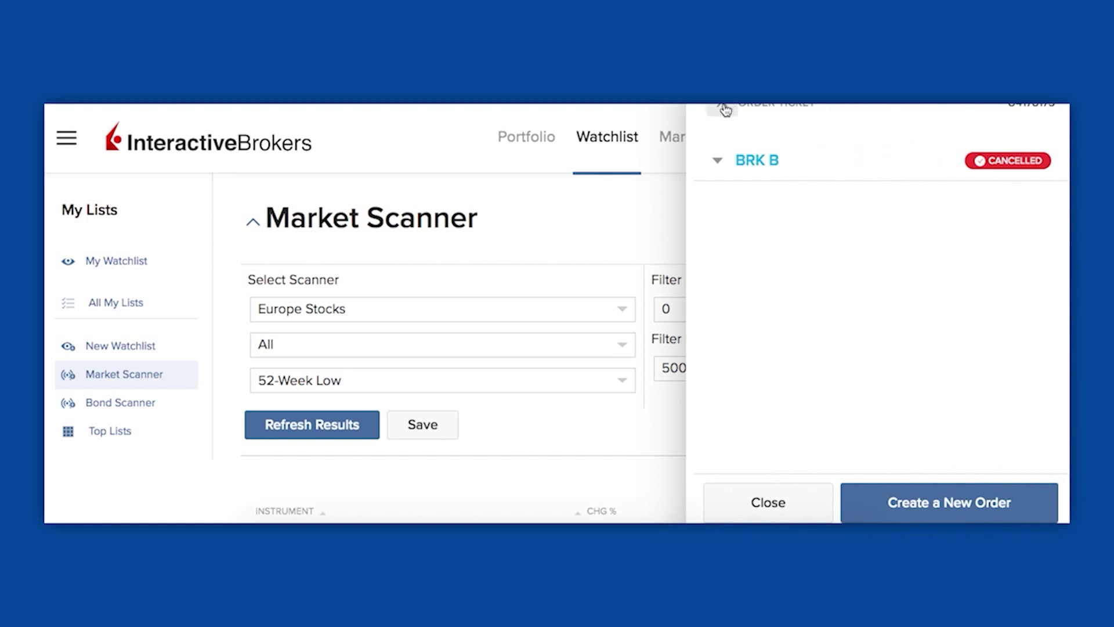
click(725, 111)
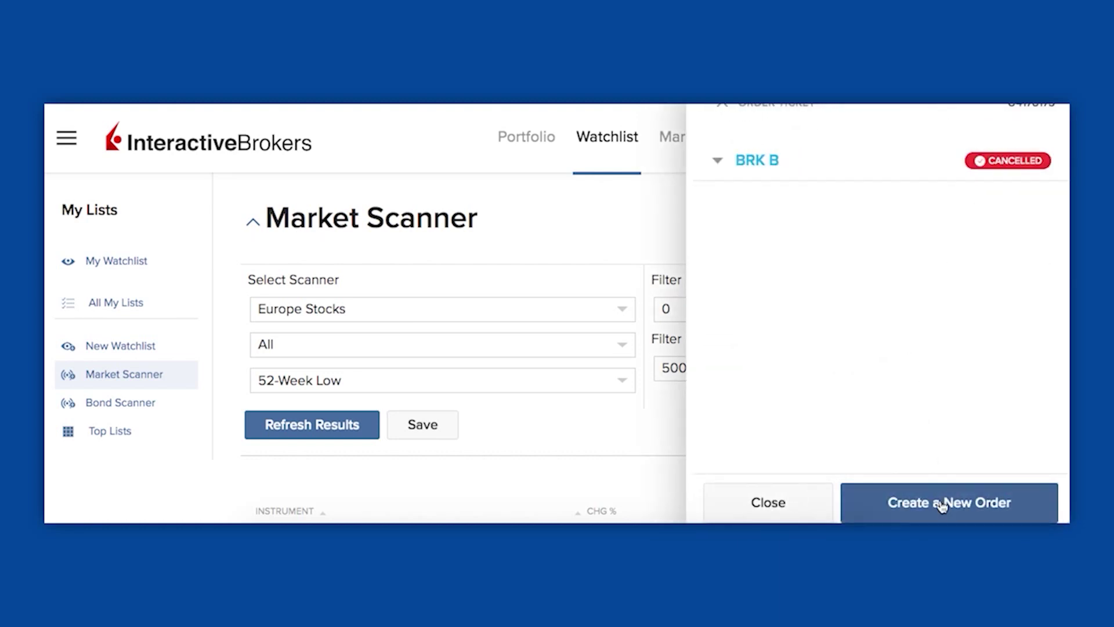
click(955, 505)
click(810, 160)
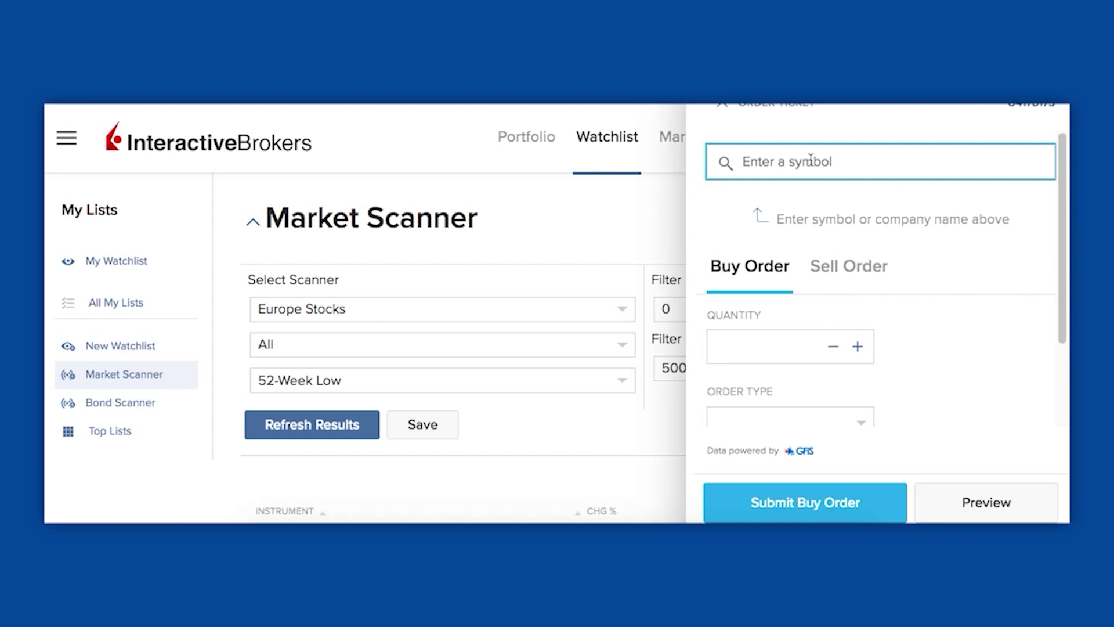
text(BERKSHIRE)
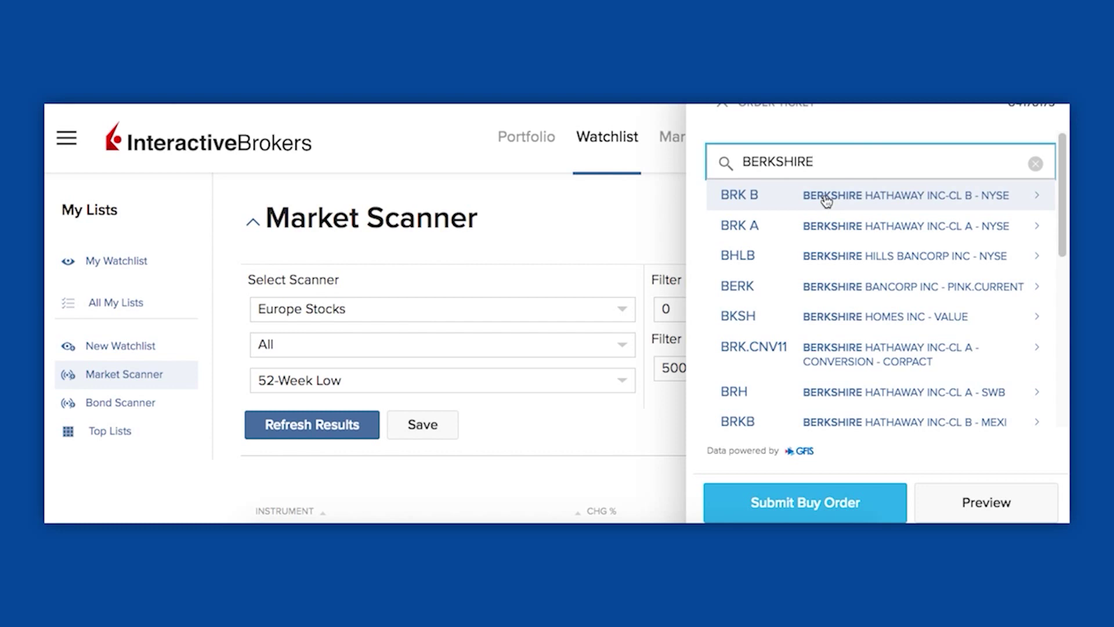
click(826, 201)
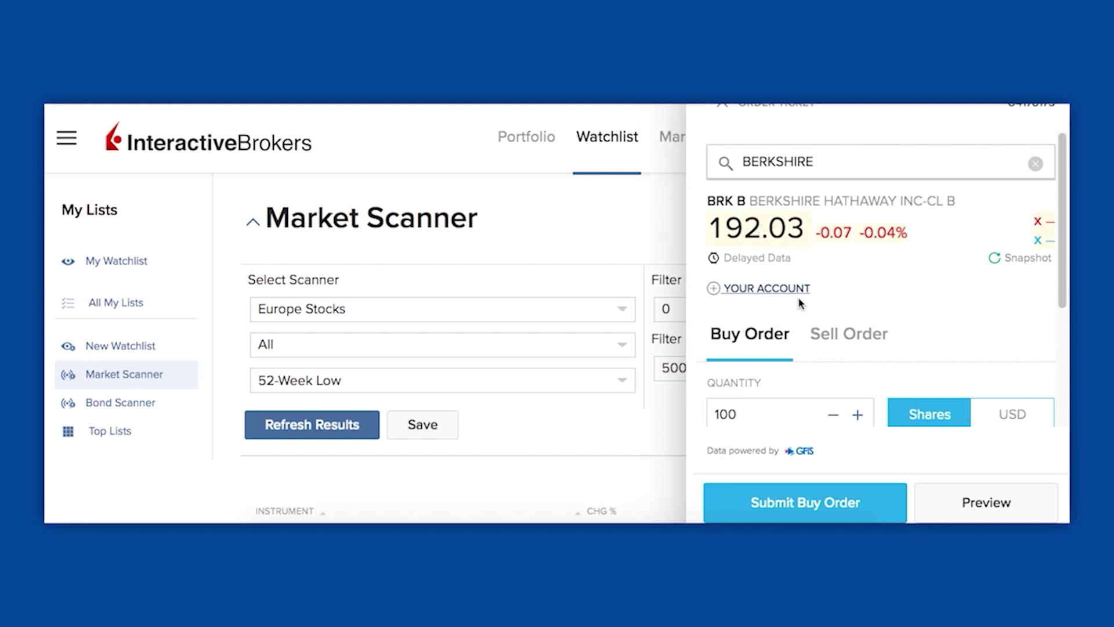
- View the sell side of the order ticket, return to a buy order and set its quantity to 80 shares
scroll(801, 303, down, 3)
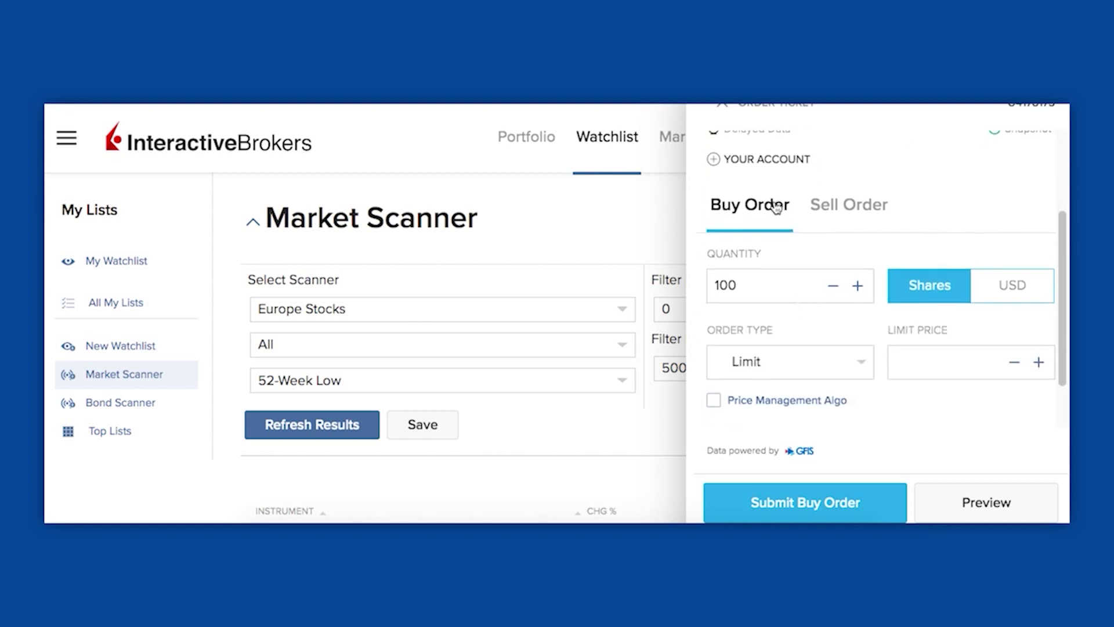
click(835, 209)
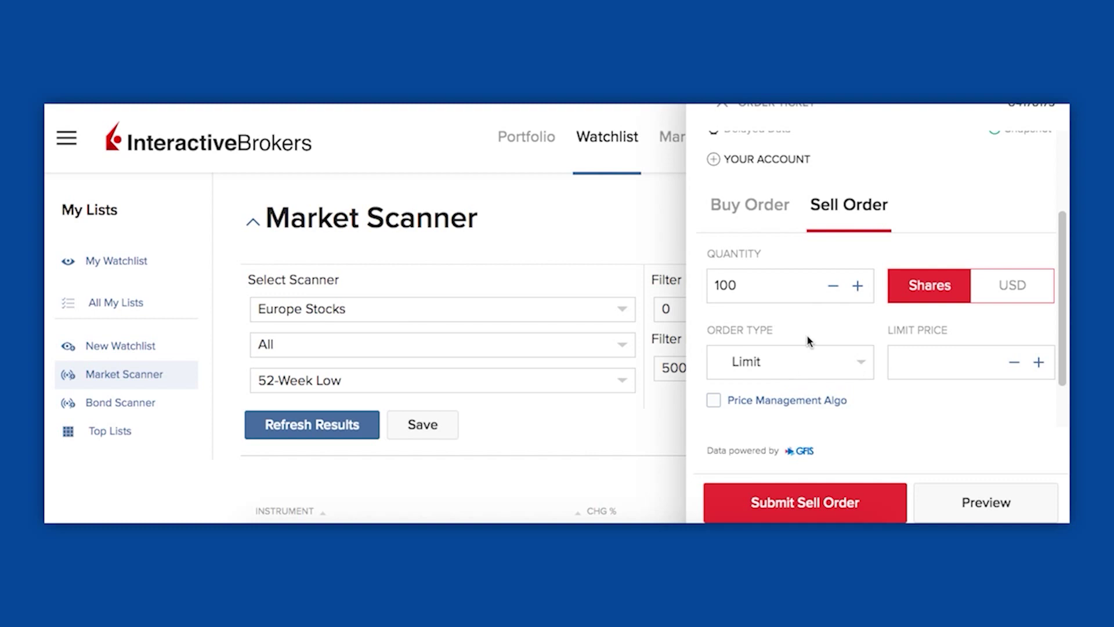
click(770, 216)
click(763, 285)
key(BackSpace)
key(BackSpace)
key(BackSpace)
text(80)
scroll(902, 293, down, 1)
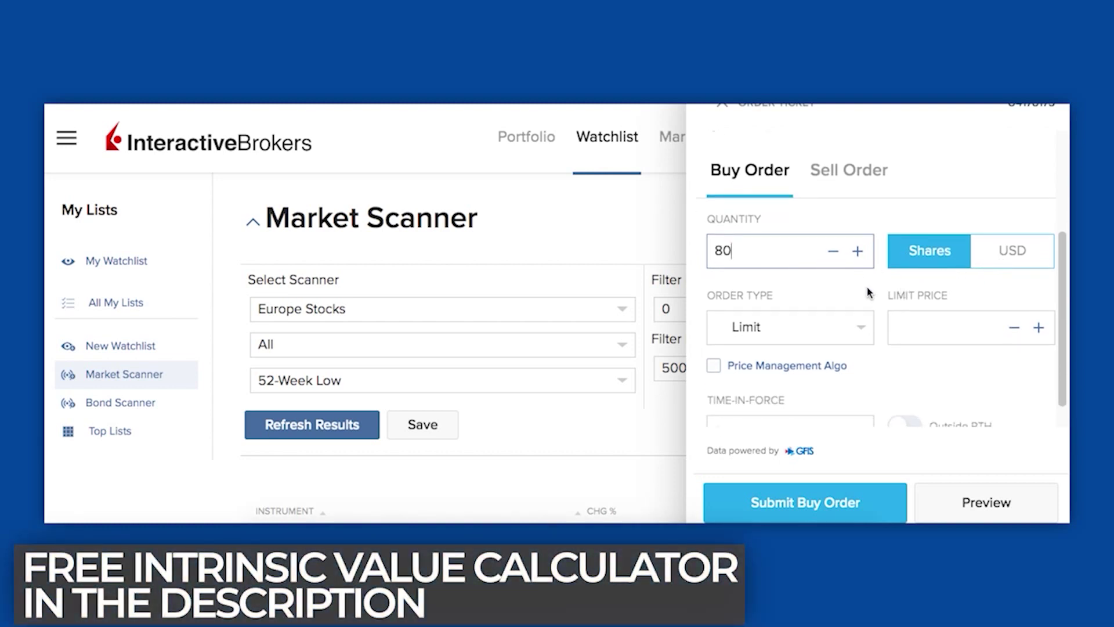
- Choose Limit as the order type and set the limit price to 161
scroll(864, 298, down, 1)
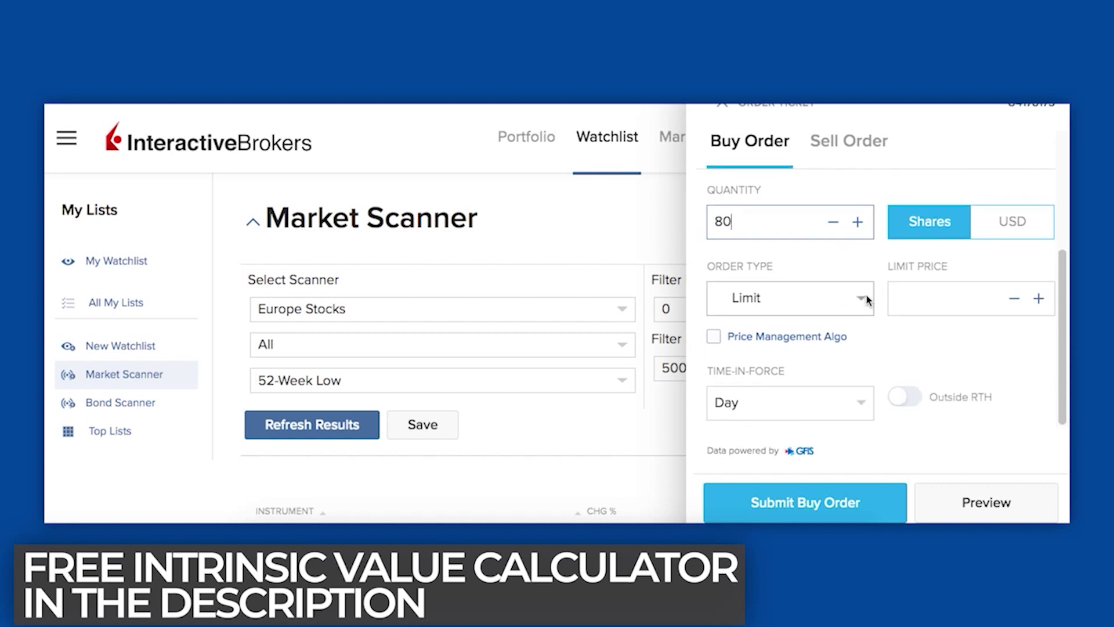
click(862, 299)
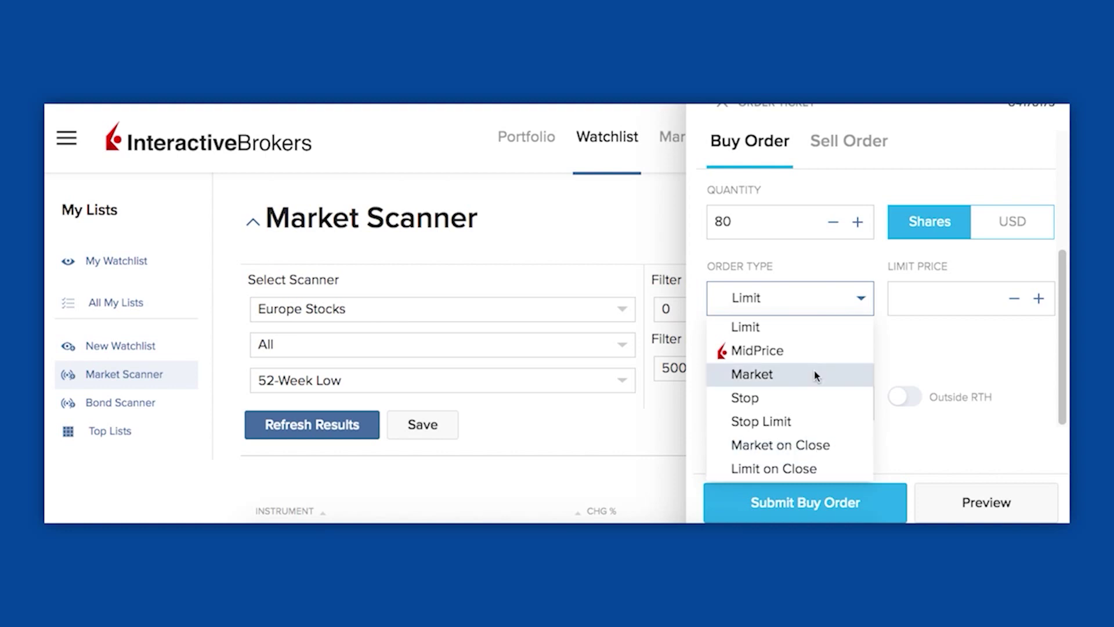
click(813, 326)
click(928, 304)
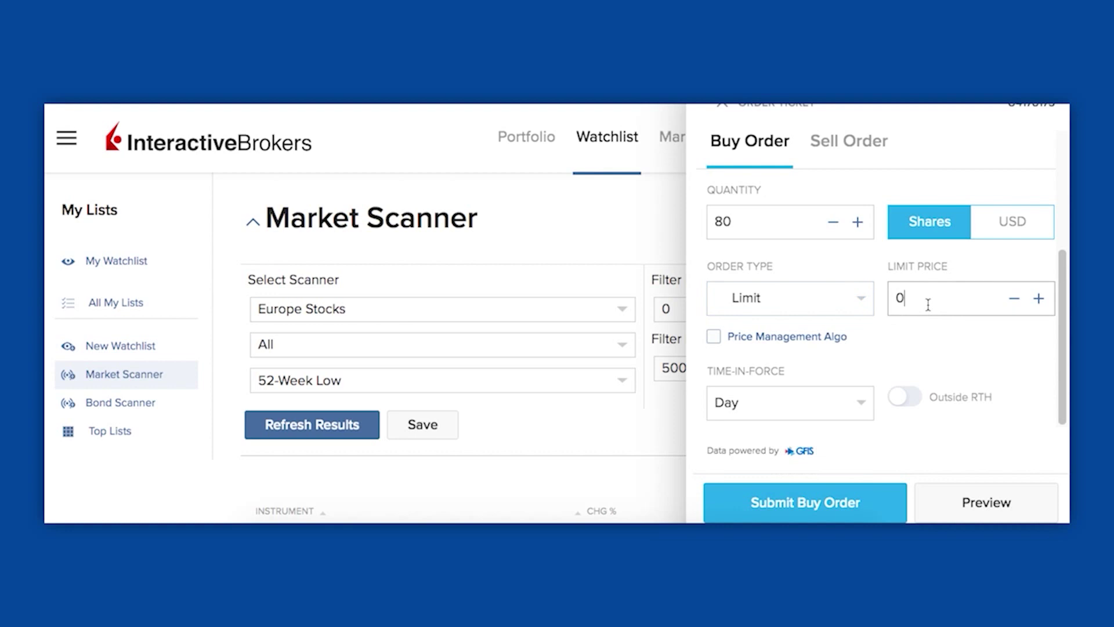
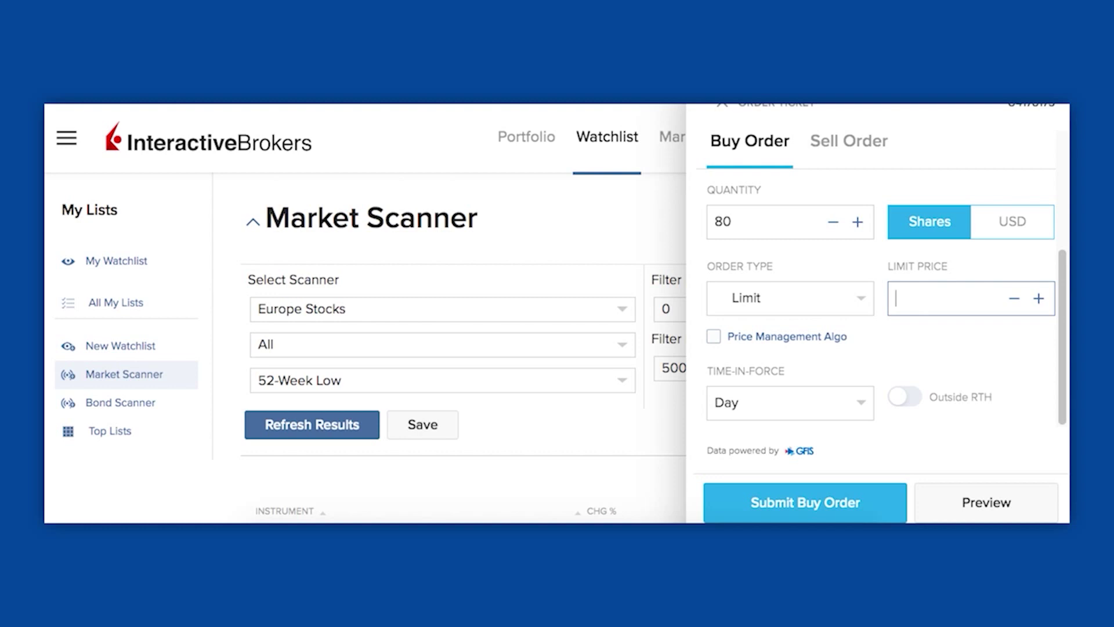
text(161)
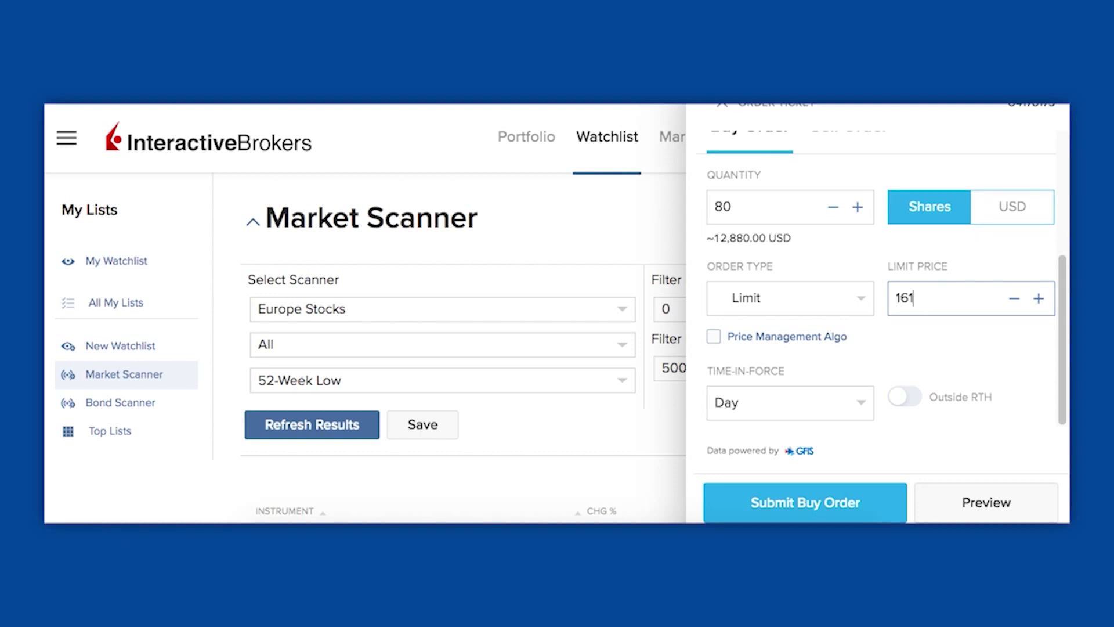
click(1000, 354)
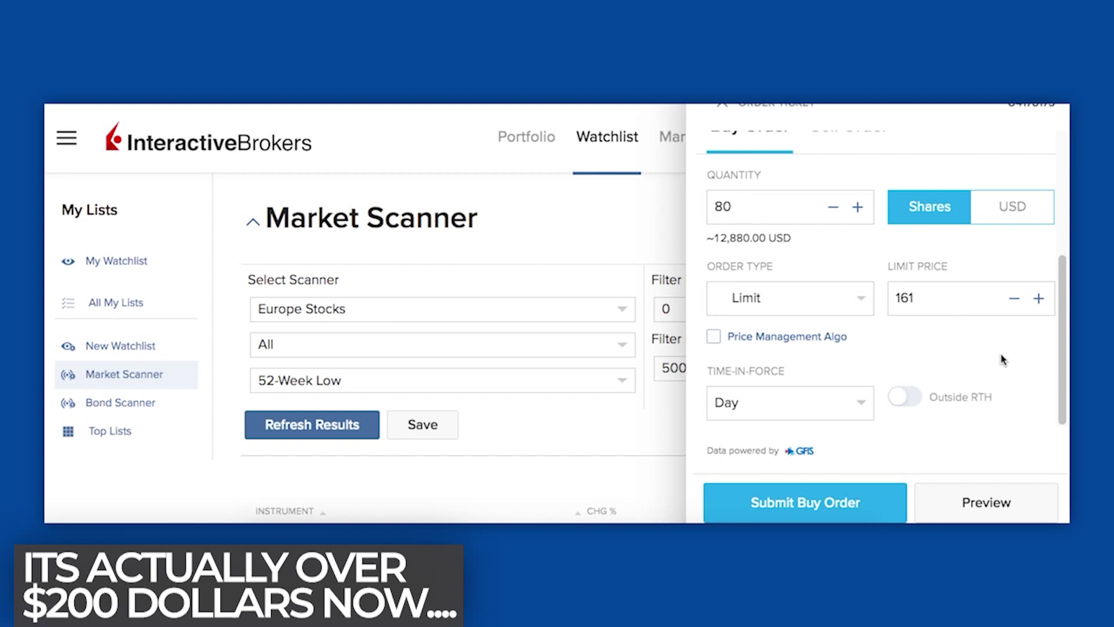
- Set the buy order's time-in-force to Good Till Cancel
scroll(868, 393, down, 1)
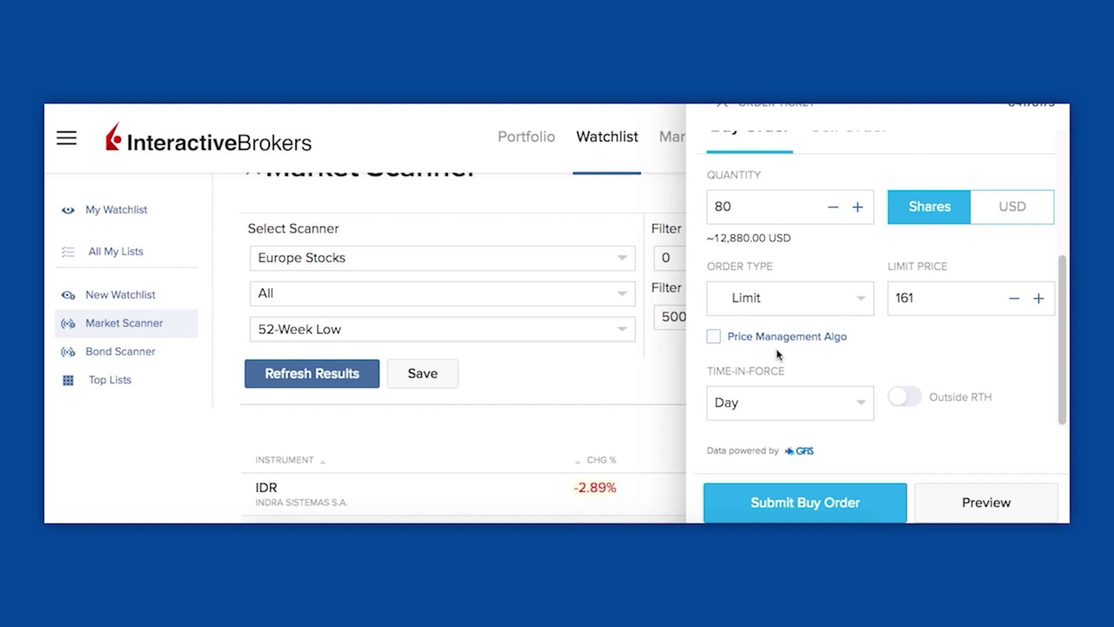
click(793, 407)
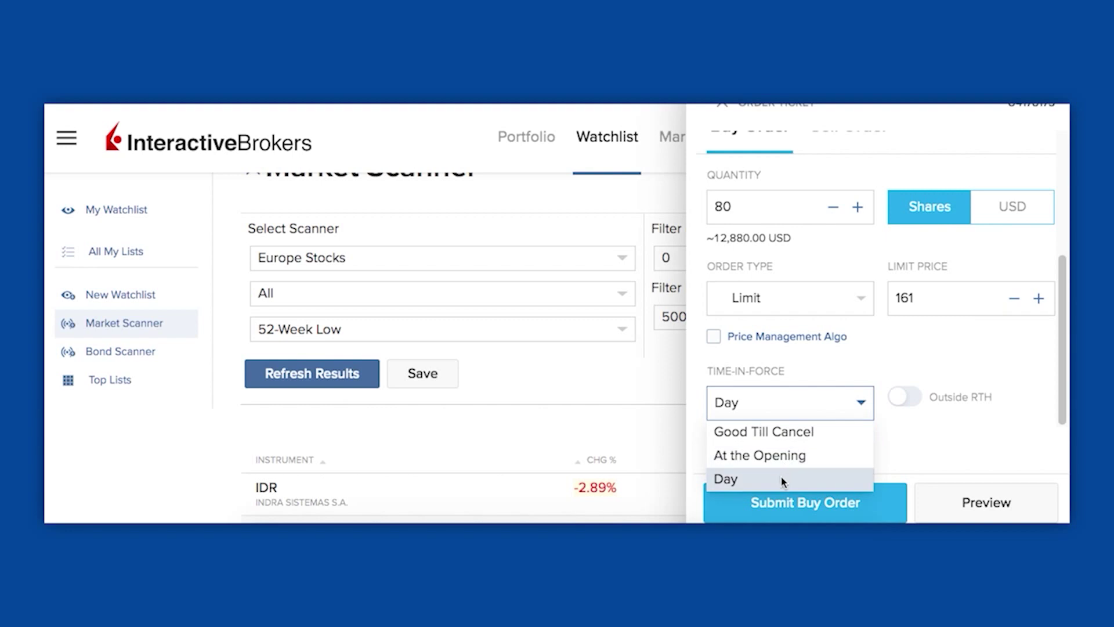
click(795, 431)
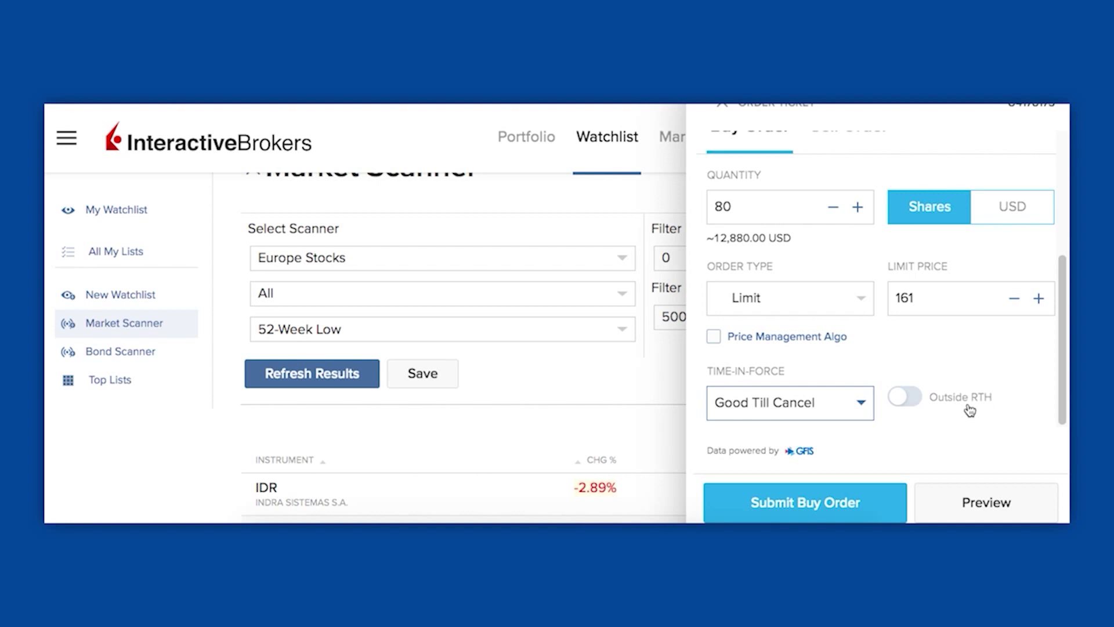
- Submit the BRK B buy order, accepting the market data and mandatory cap price confirmations and suppressing both from showing again
scroll(812, 336, up, 3)
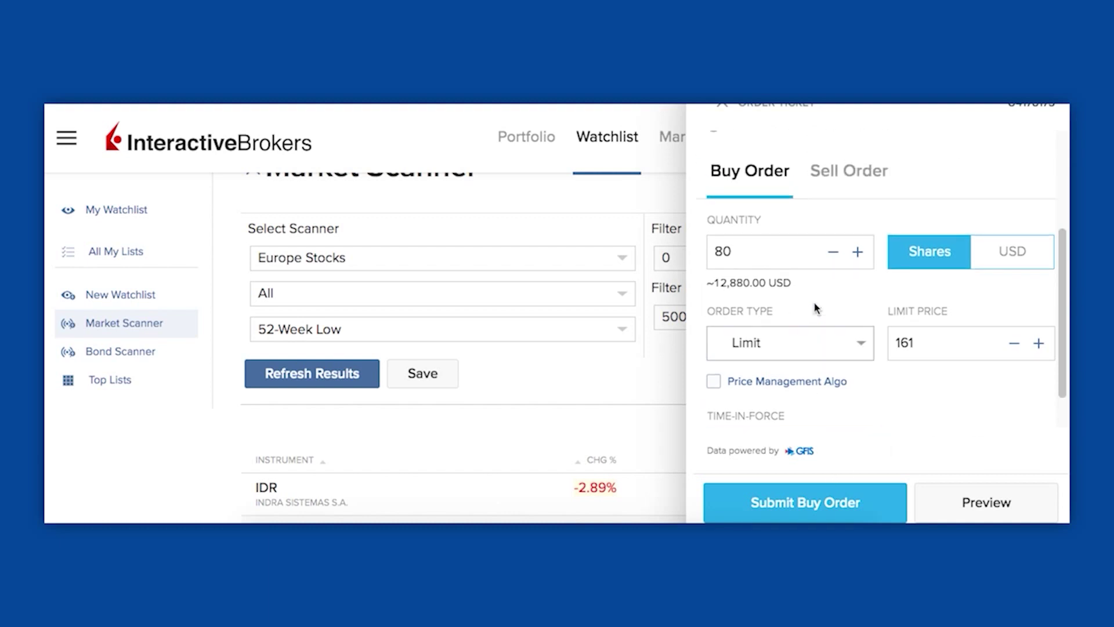
scroll(815, 308, down, 3)
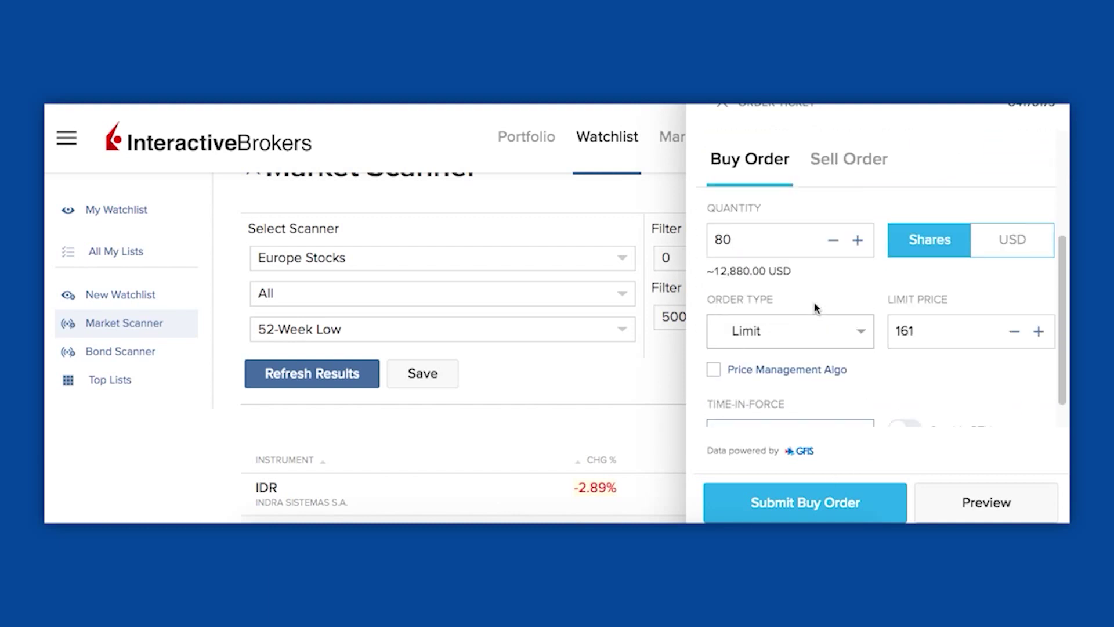
click(817, 511)
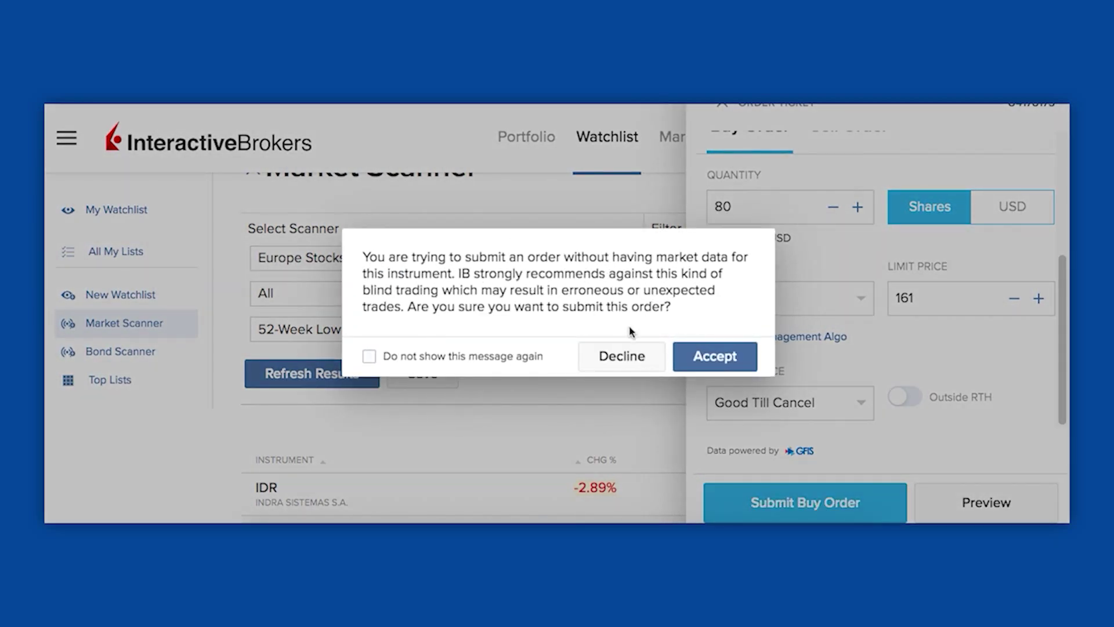
click(476, 356)
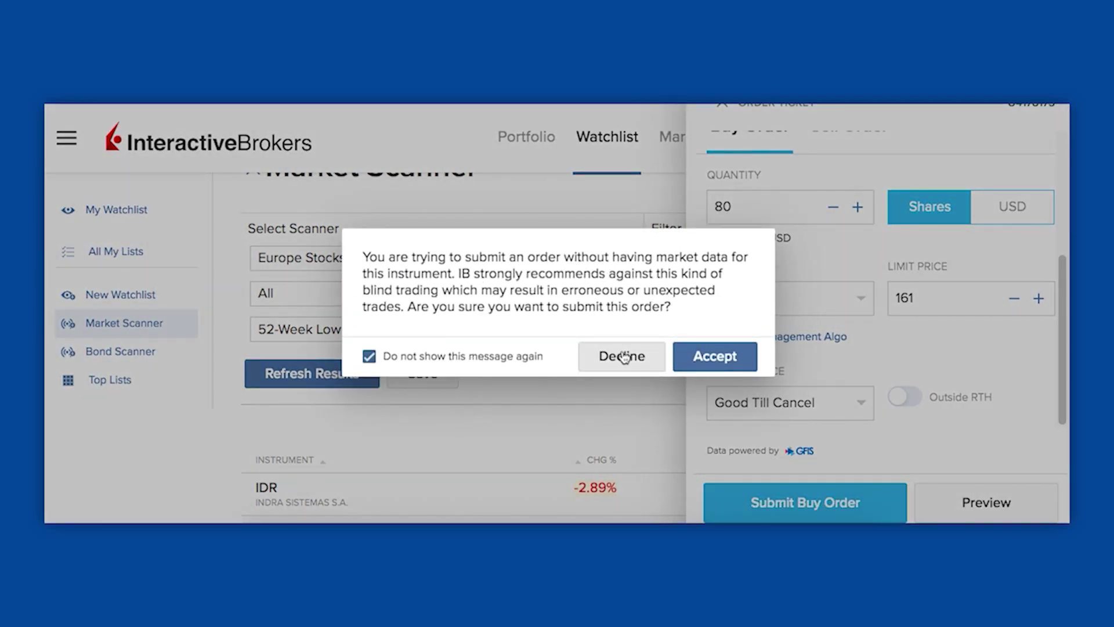
click(728, 364)
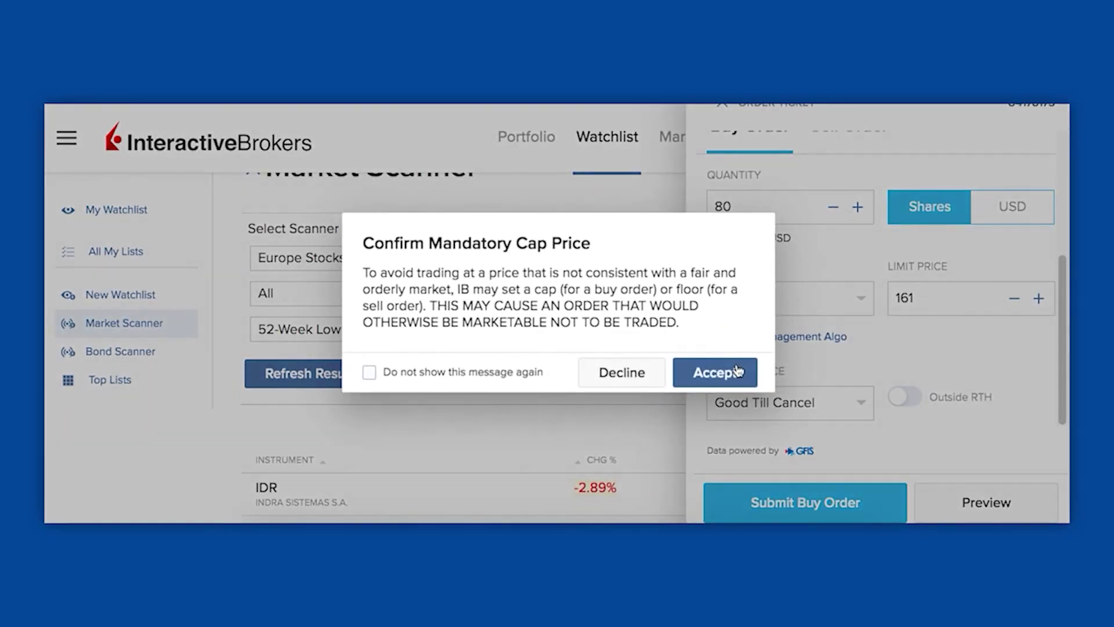
click(370, 373)
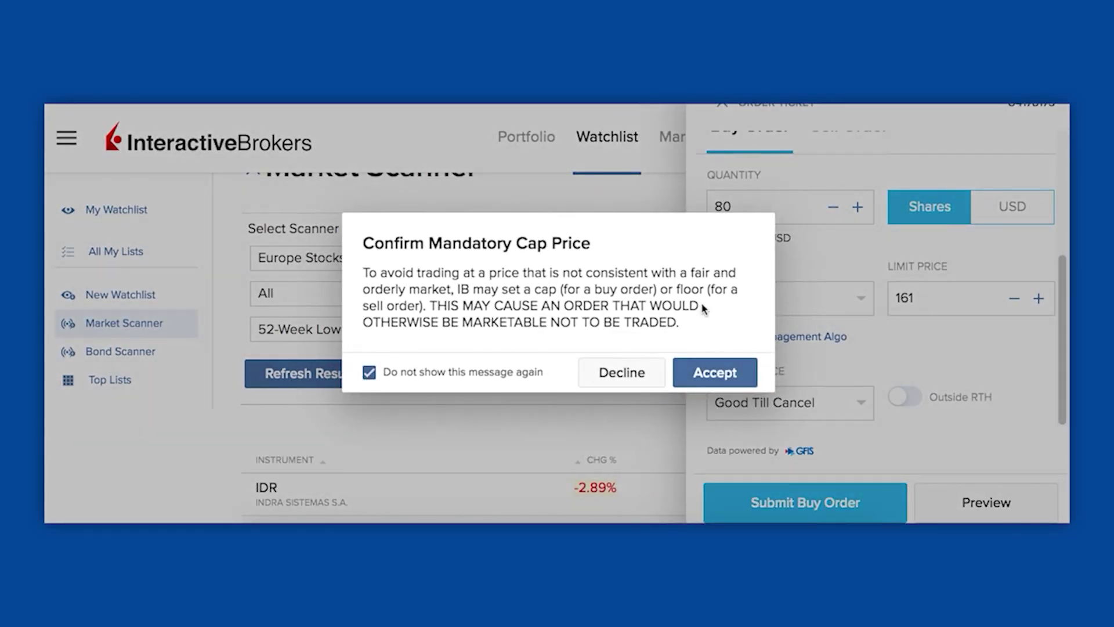
click(720, 377)
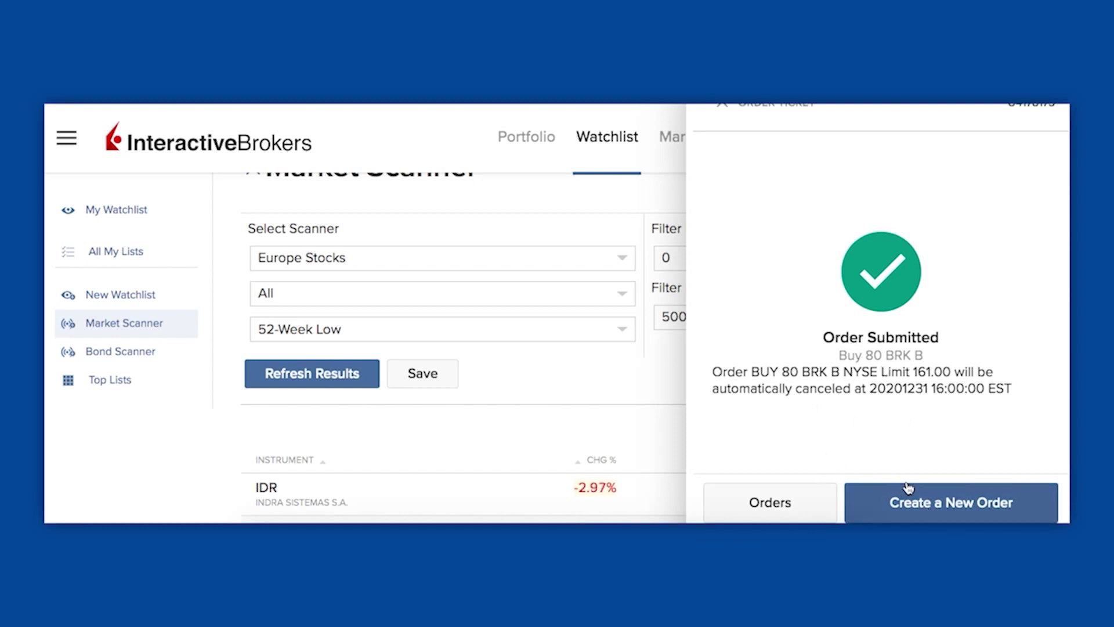
- Close the order ticket and open the Orders & Trades page
click(721, 109)
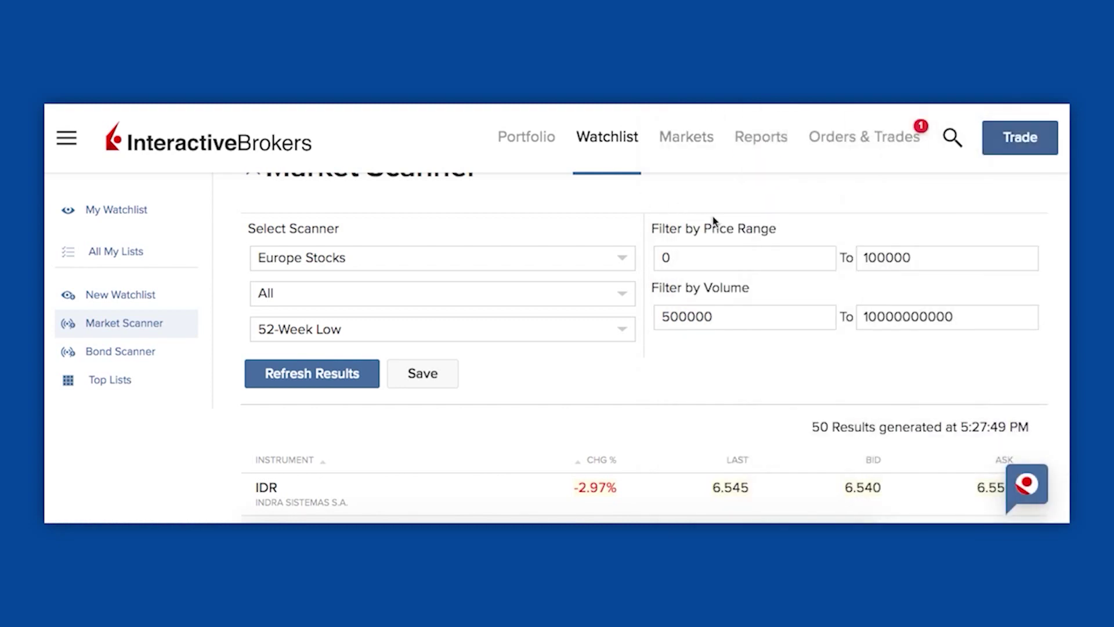
scroll(748, 198, up, 1)
click(841, 141)
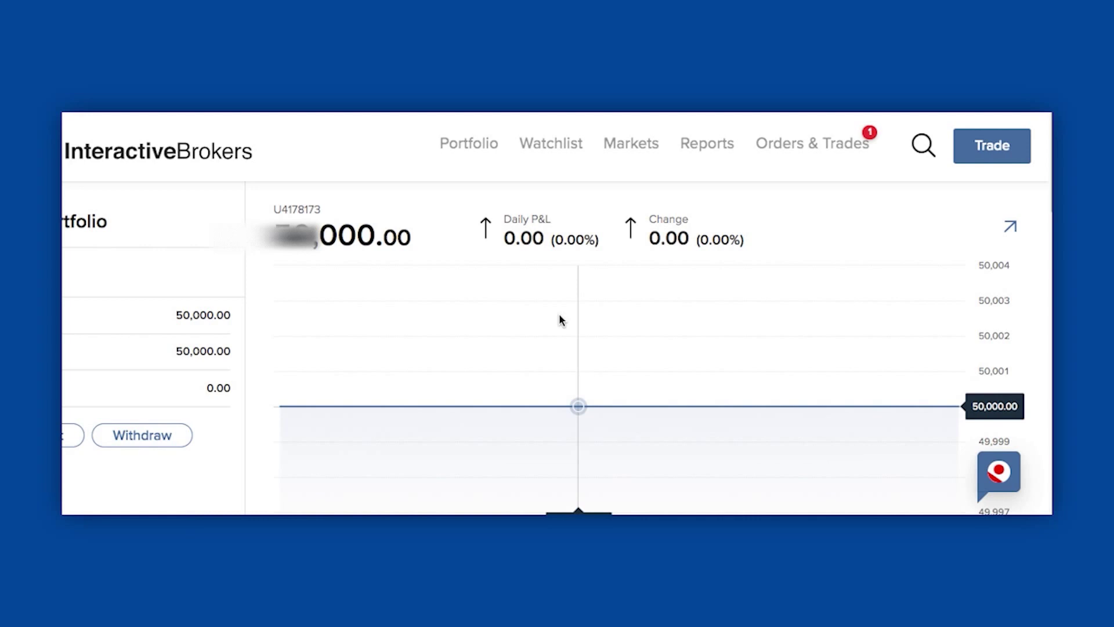
- Open an order ticket for TNK, Teekay Tankers Ltd-Class A, from My Watchlist
click(556, 149)
click(277, 295)
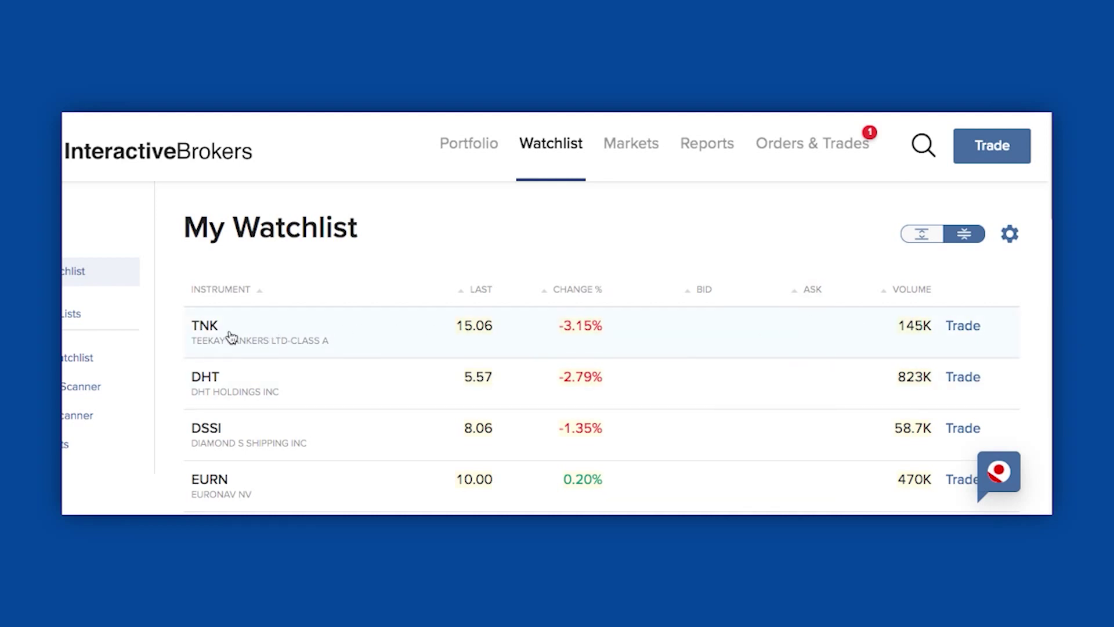
click(960, 326)
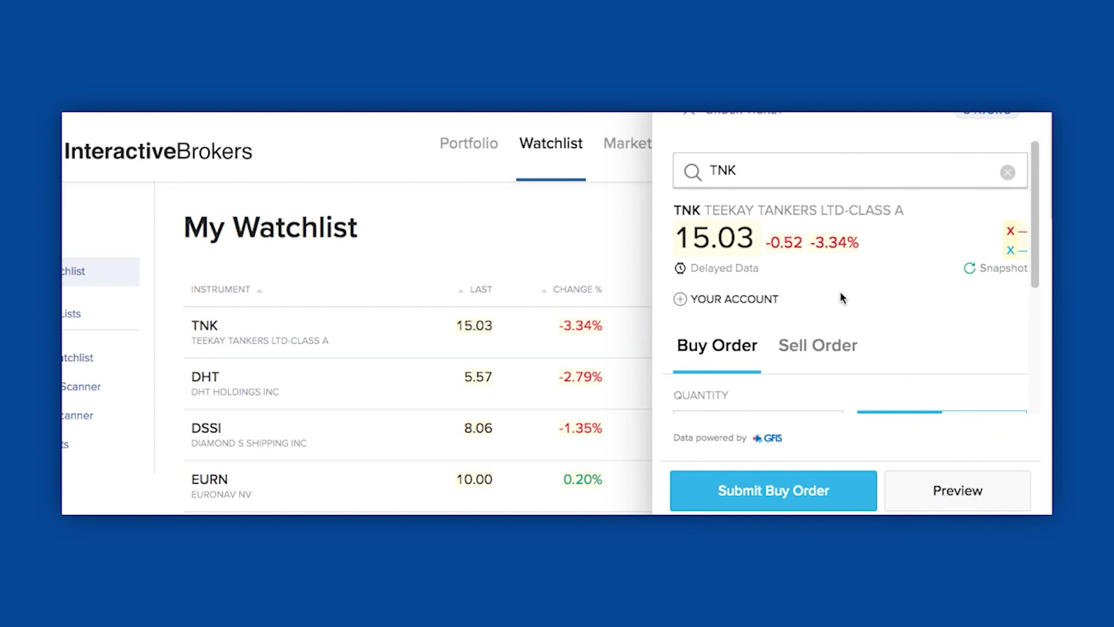
- Switch the TNK buy order's quantity from shares to USD and set it to 15000
scroll(779, 288, down, 1)
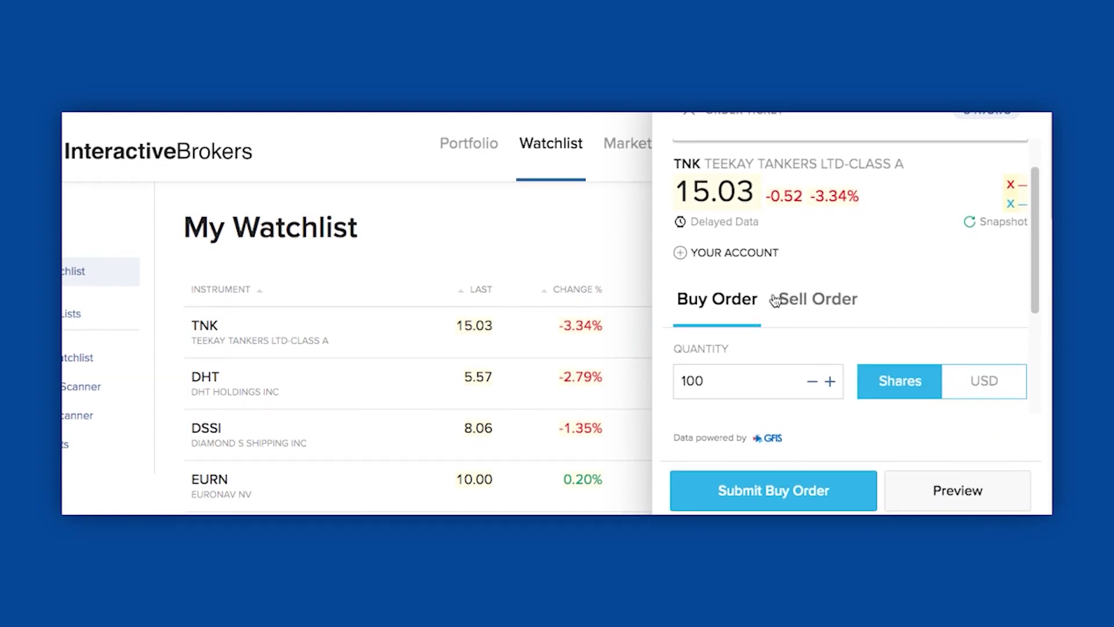
scroll(736, 310, down, 3)
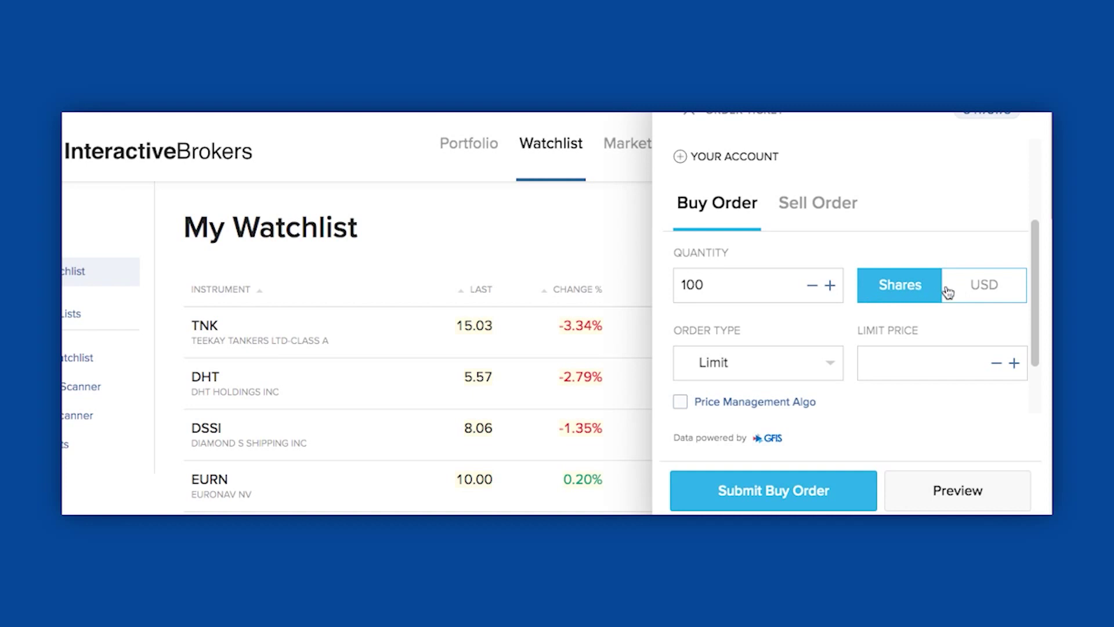
click(980, 290)
click(740, 284)
key(BackSpace)
text(15000)
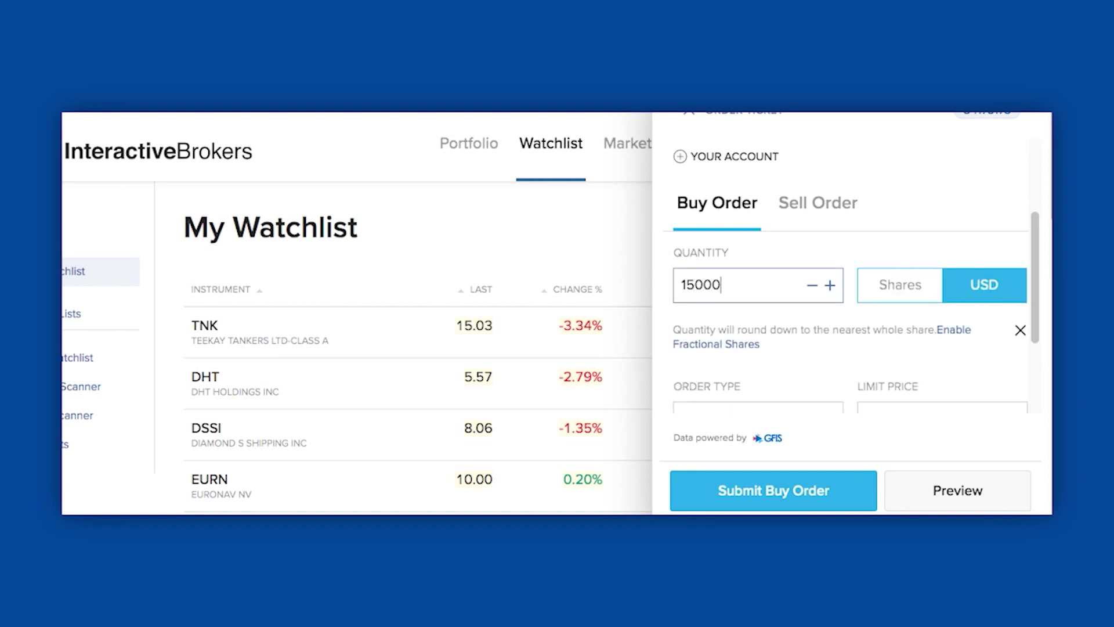
- Choose Market as the order type for the TNK buy order
scroll(789, 354, down, 1)
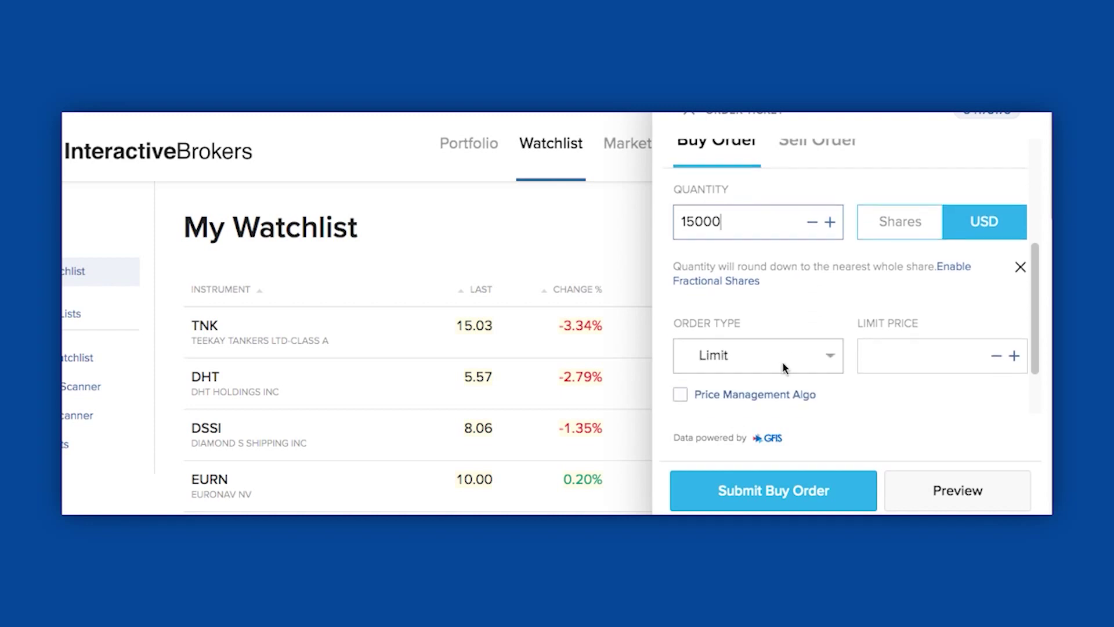
click(817, 354)
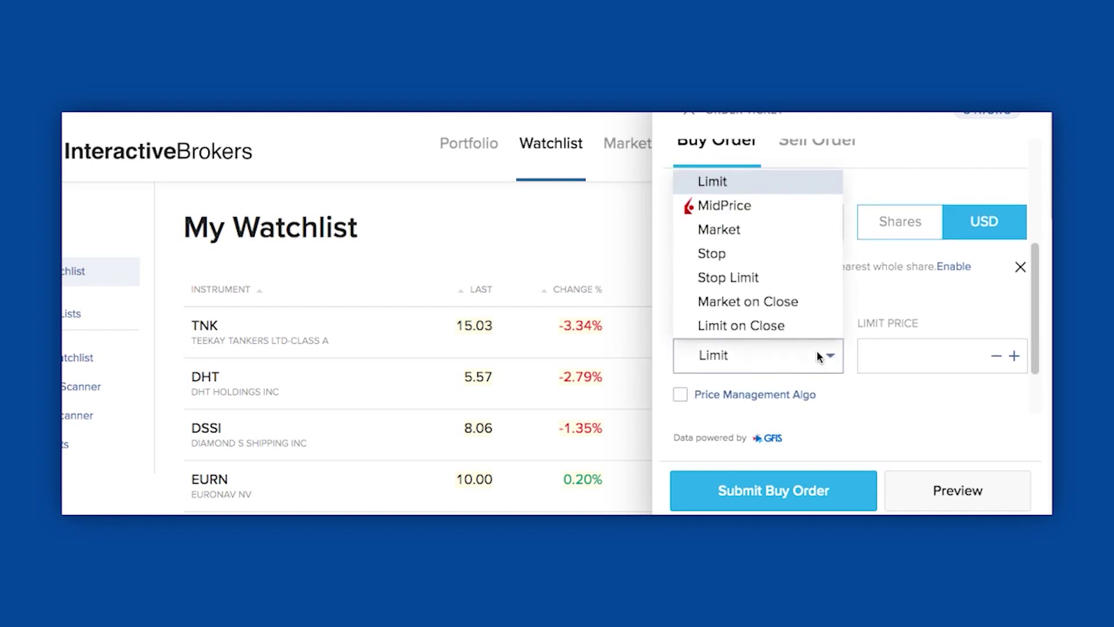
click(753, 229)
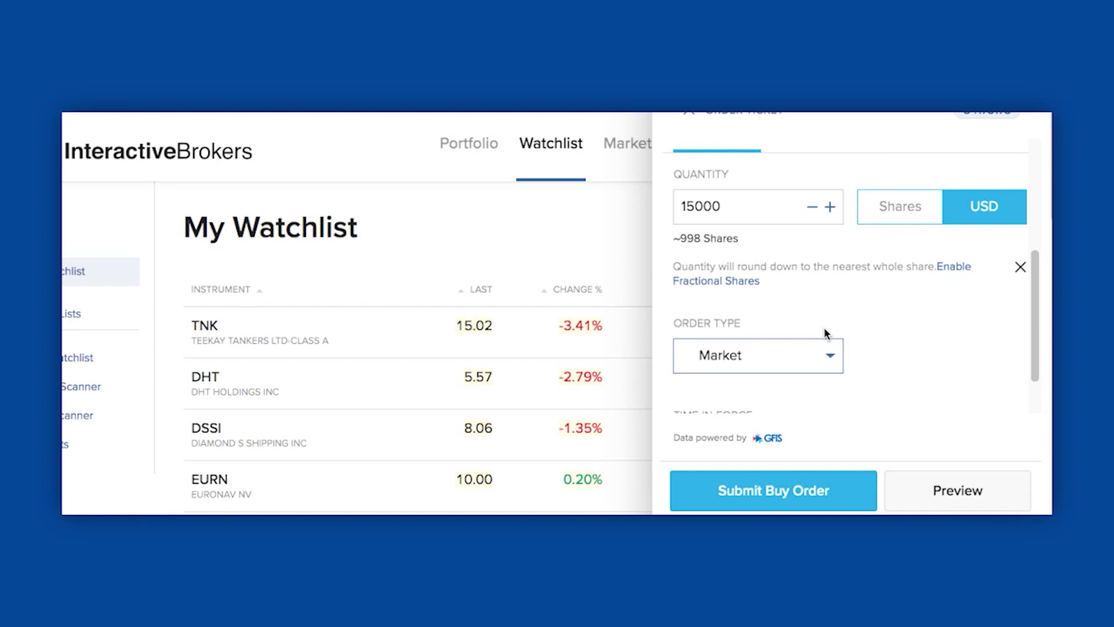
- Try Limit as the TNK order type and switch it back to Market
click(822, 355)
click(800, 351)
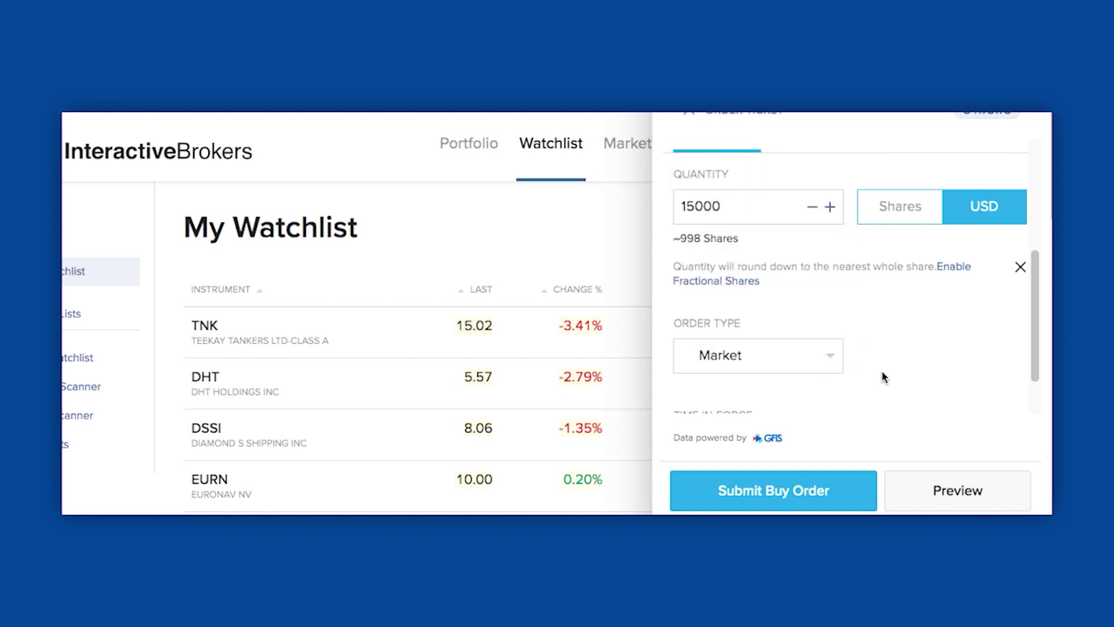
click(801, 356)
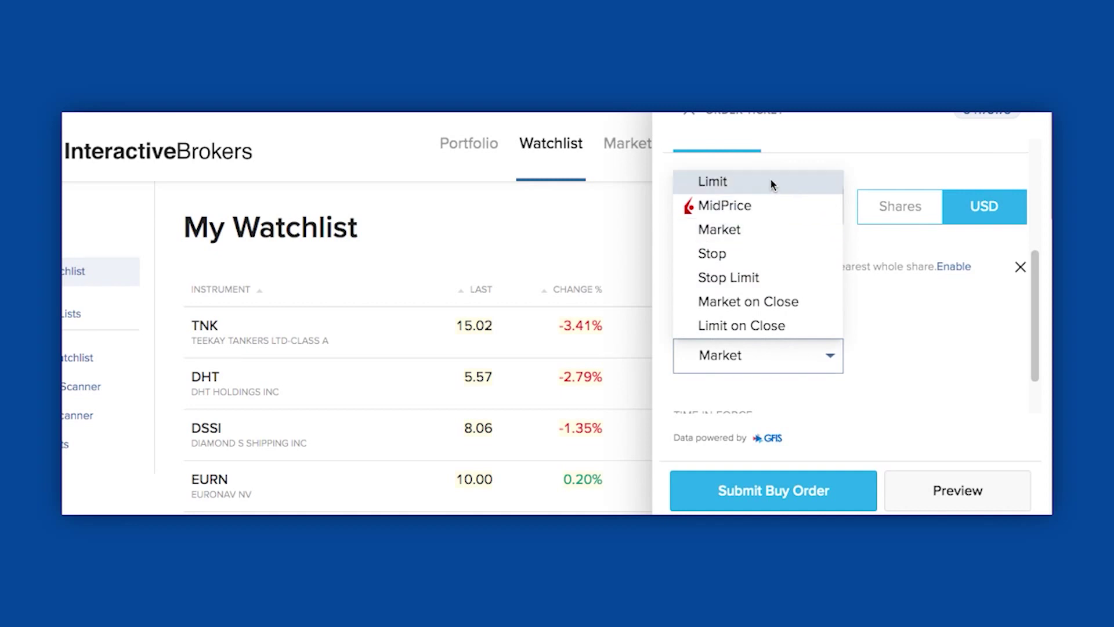
click(771, 179)
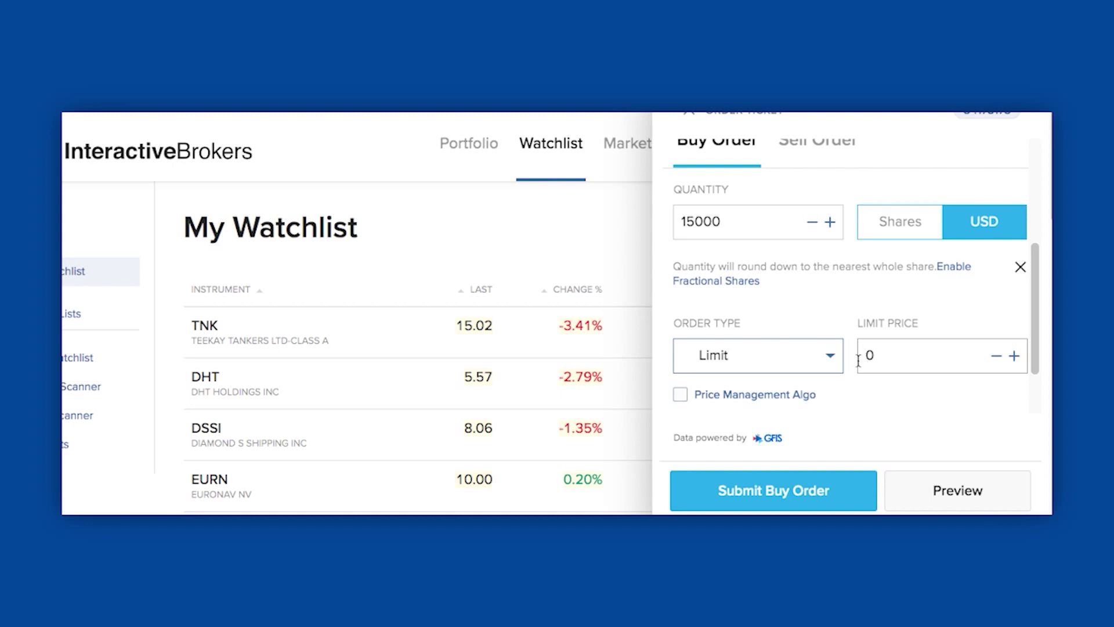
click(828, 355)
click(791, 226)
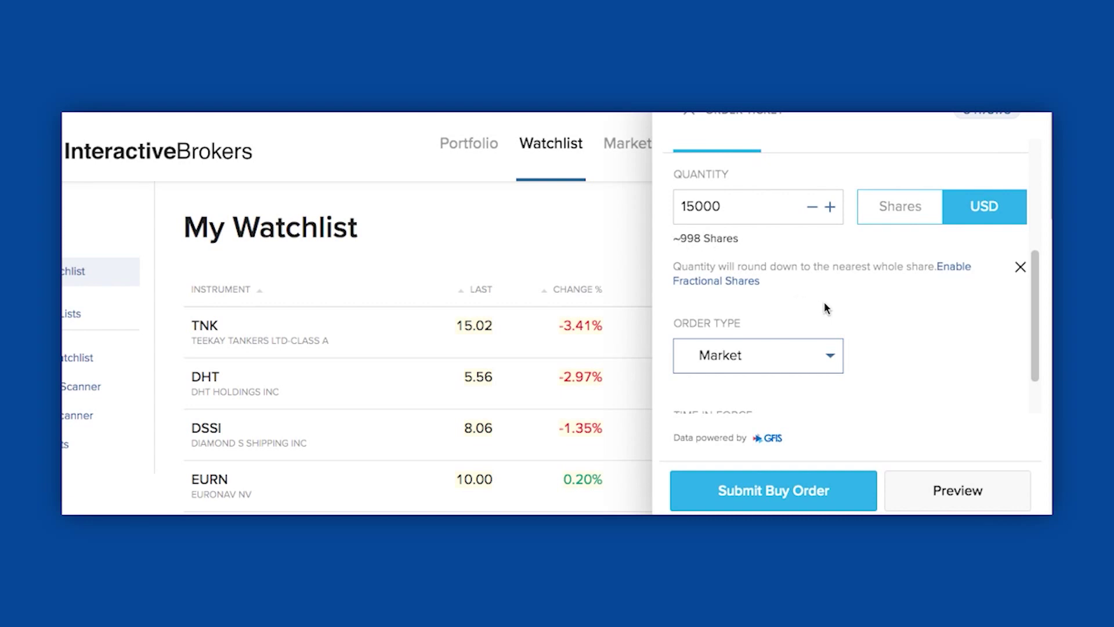
- Set the TNK buy order's time-in-force to Good Till Cancel
scroll(827, 308, down, 1)
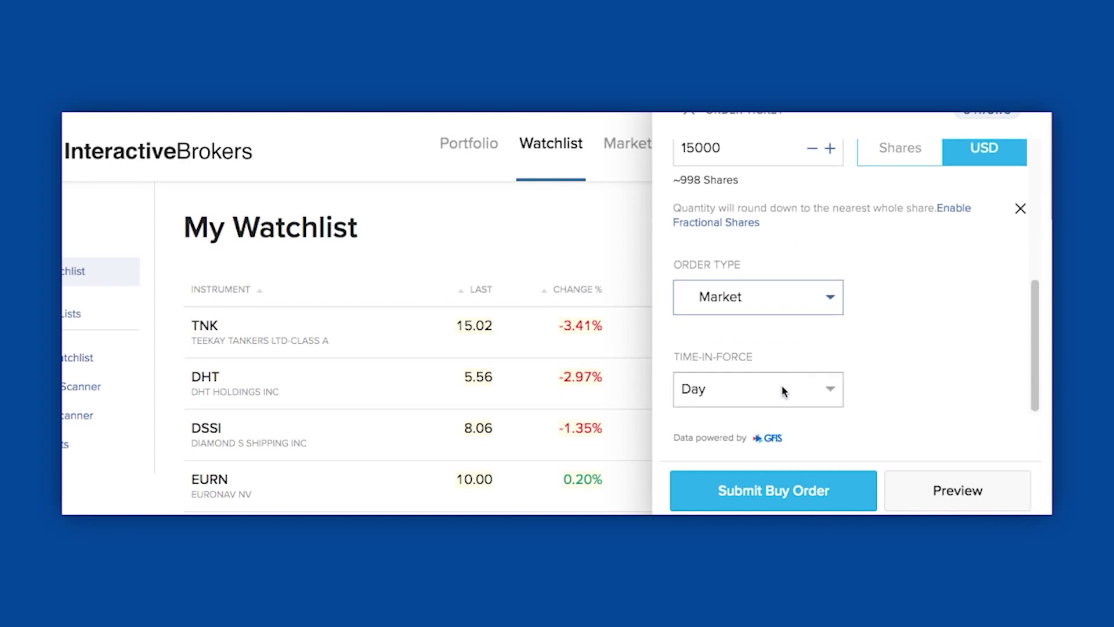
click(763, 399)
click(755, 418)
scroll(889, 390, down, 3)
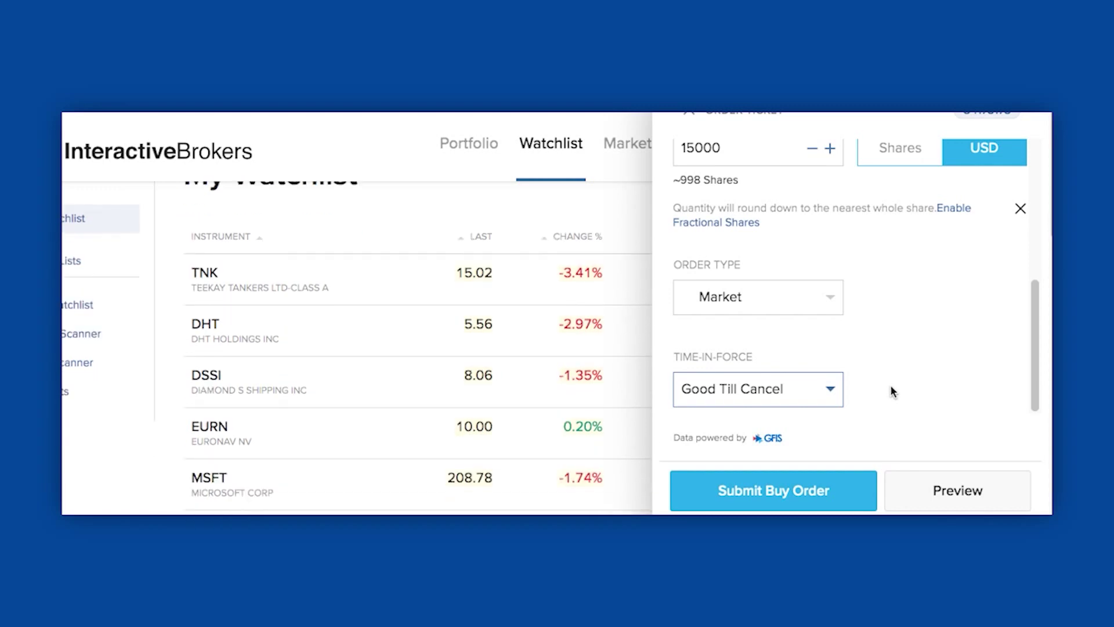
- Submit the TNK buy order, accept the size limit confirmation, and close the order ticket
click(772, 493)
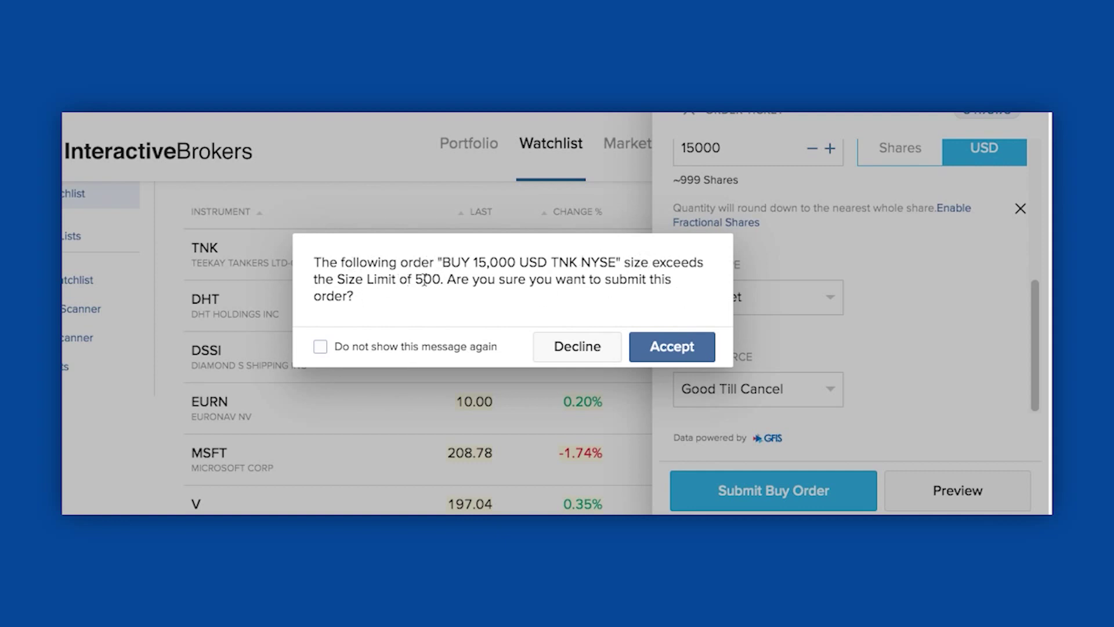
click(652, 344)
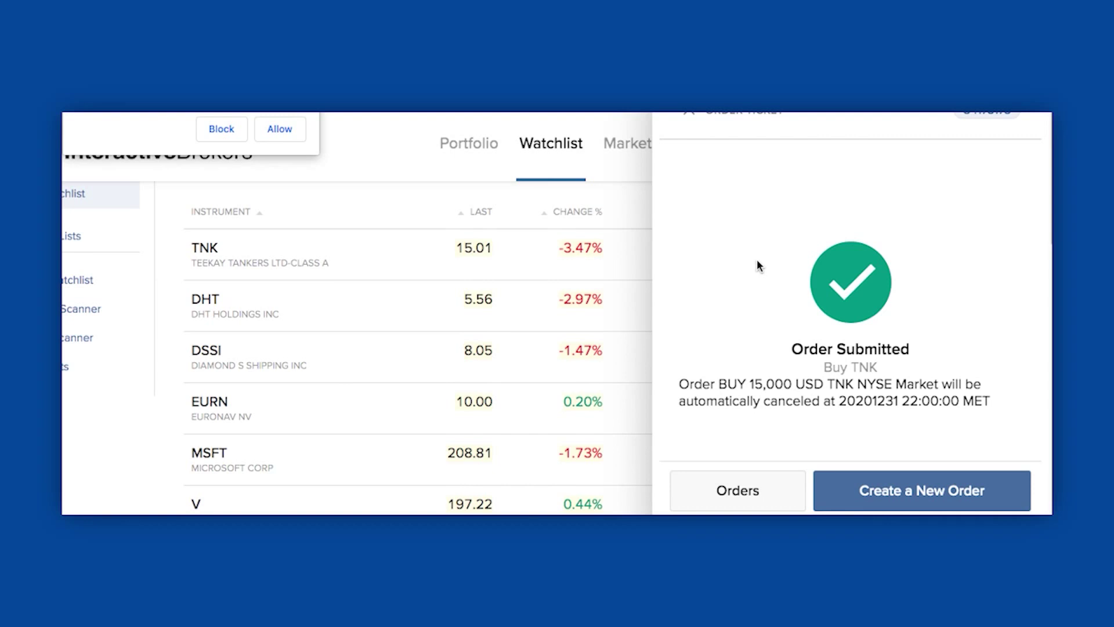
click(690, 113)
- Open the Orders & Trades page and review the pending order and the filled trades
click(814, 145)
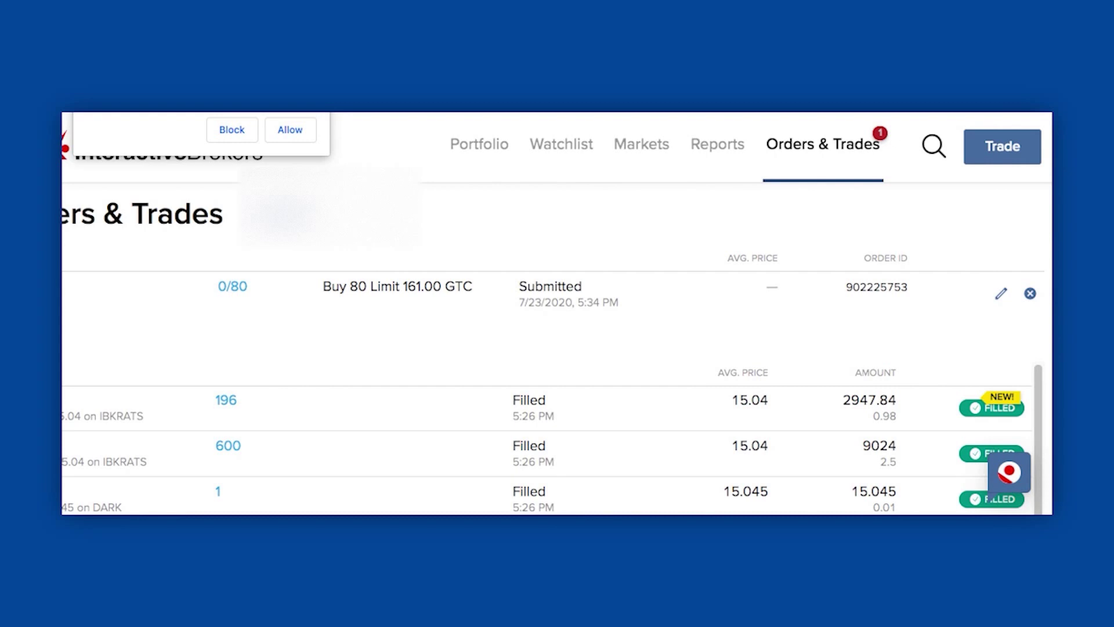
scroll(885, 341, down, 3)
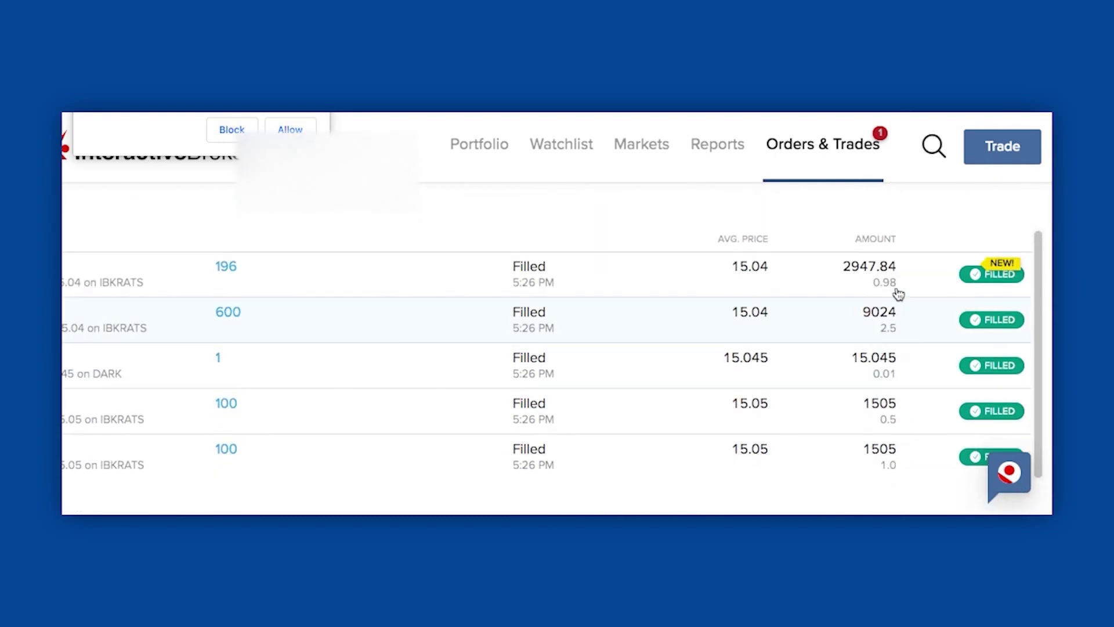
scroll(864, 307, down, 1)
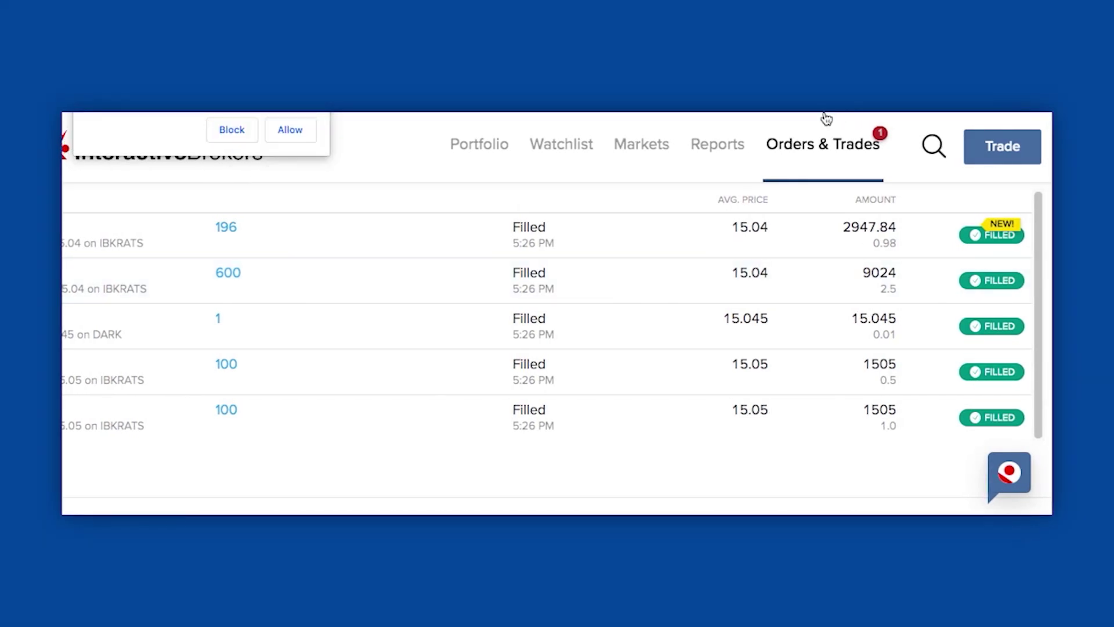
- Open the portfolio and examine the TNK position and the cash balance
click(495, 148)
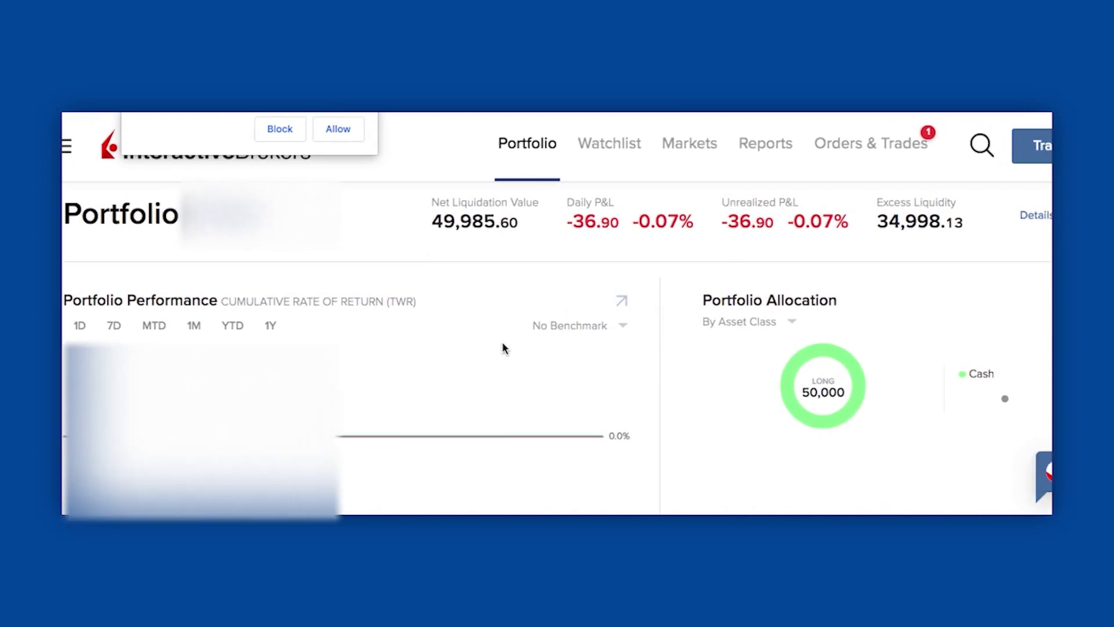
scroll(481, 347, down, 3)
scroll(480, 347, down, 3)
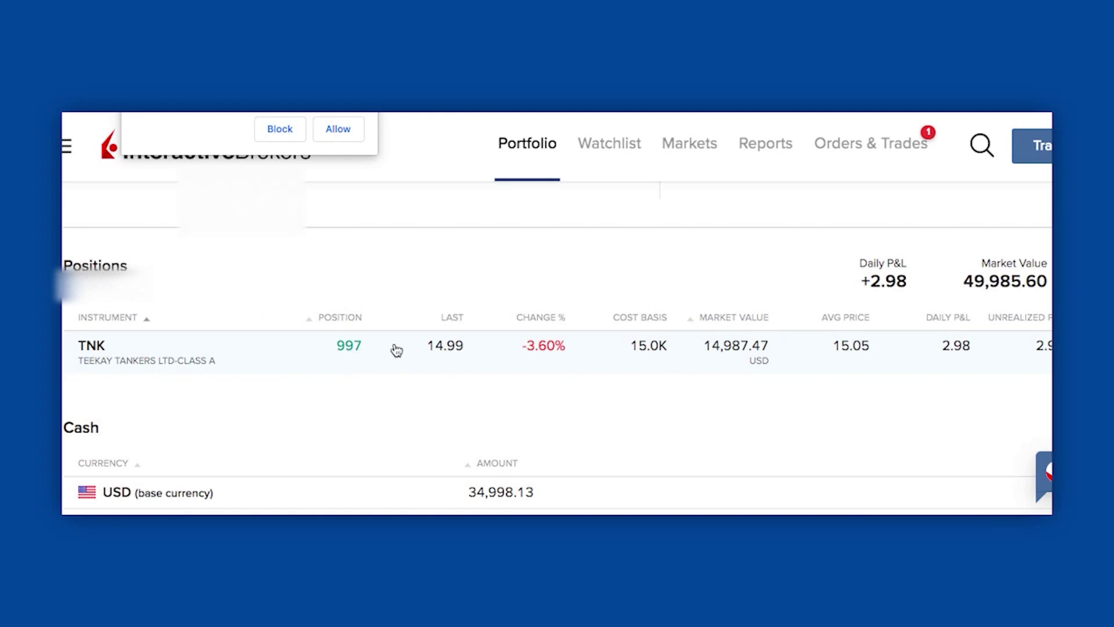
scroll(472, 346, up, 10)
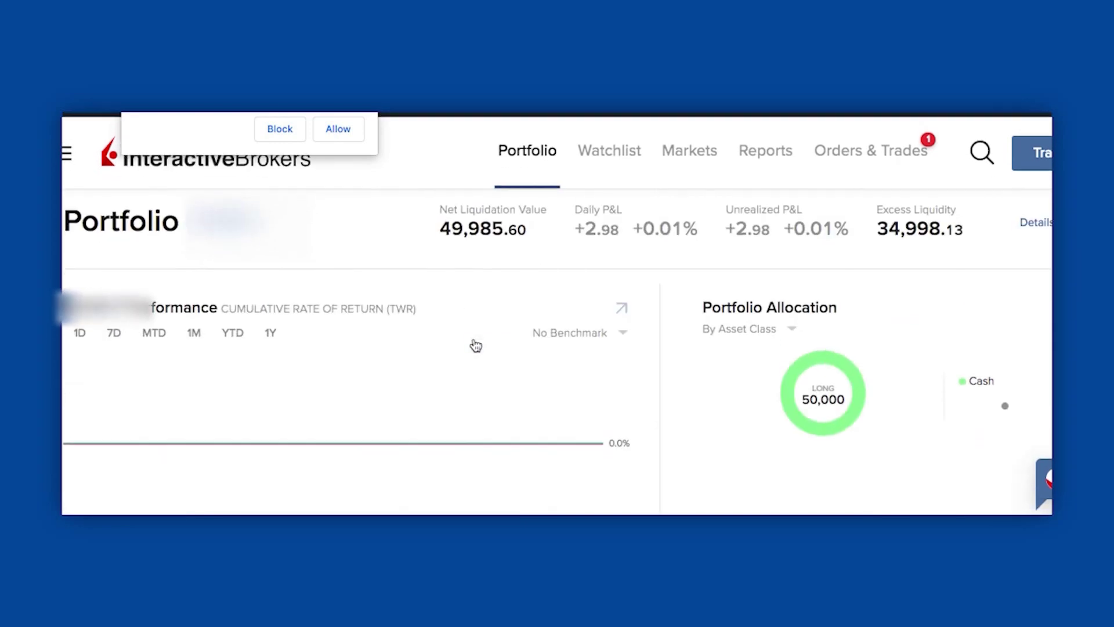
- Open a buy order for DHT Holdings Inc from My Watchlist and set its quantity to 15000 USD
click(624, 144)
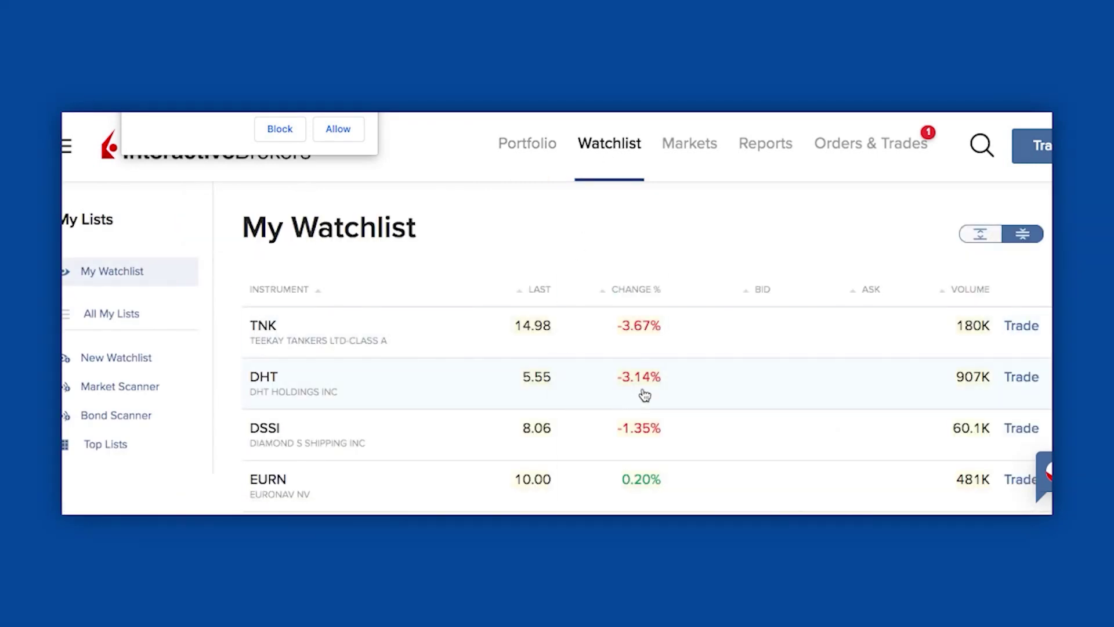
click(1016, 378)
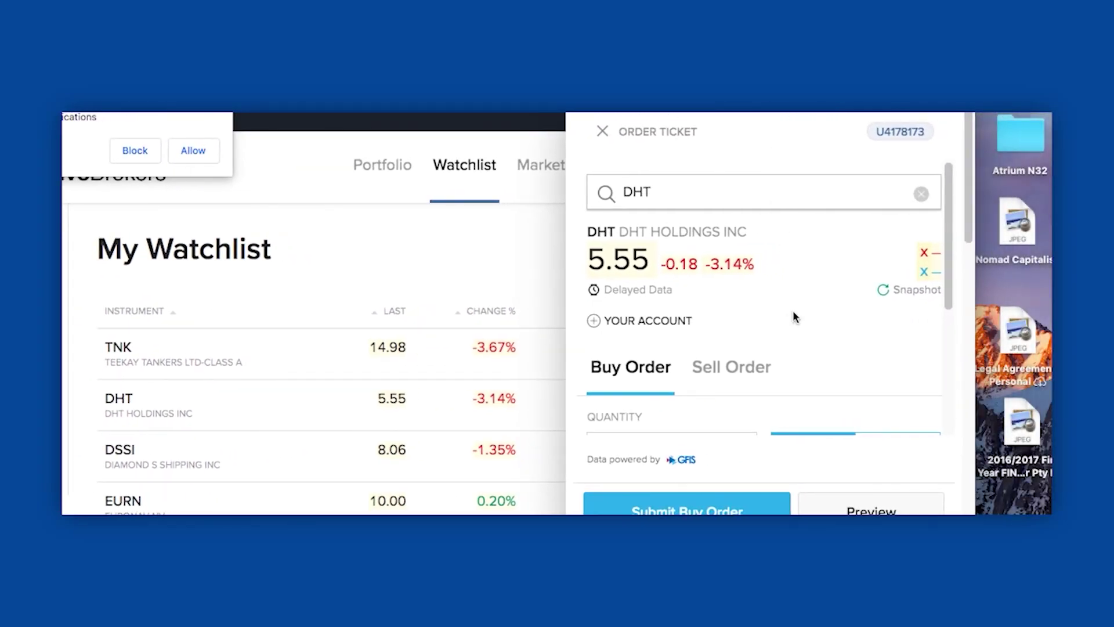
scroll(691, 365, down, 3)
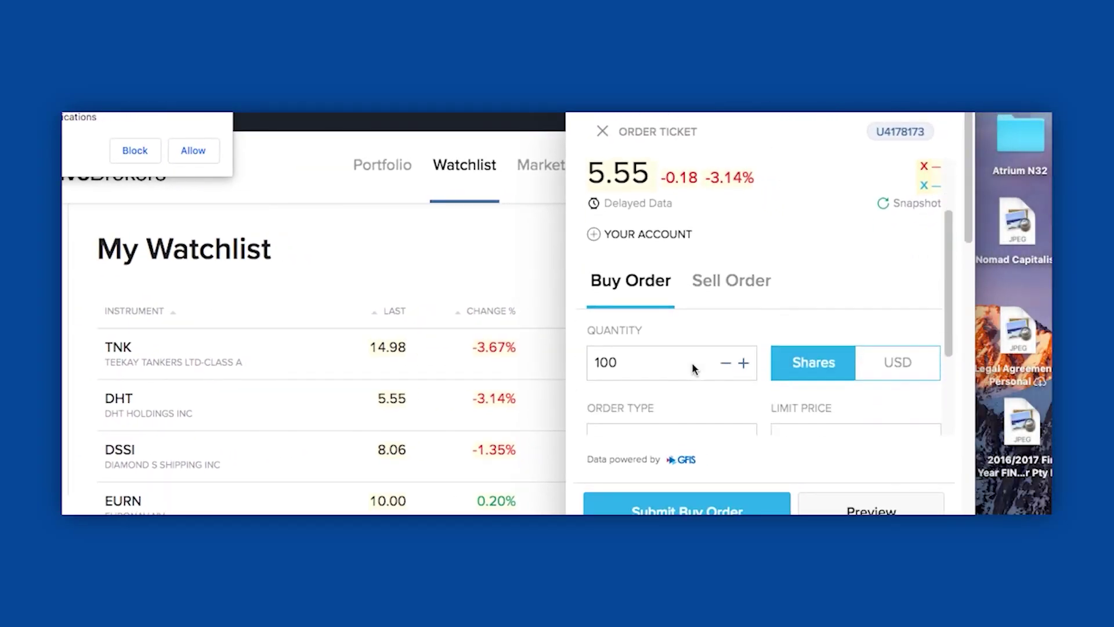
scroll(691, 362, down, 1)
click(891, 331)
click(659, 328)
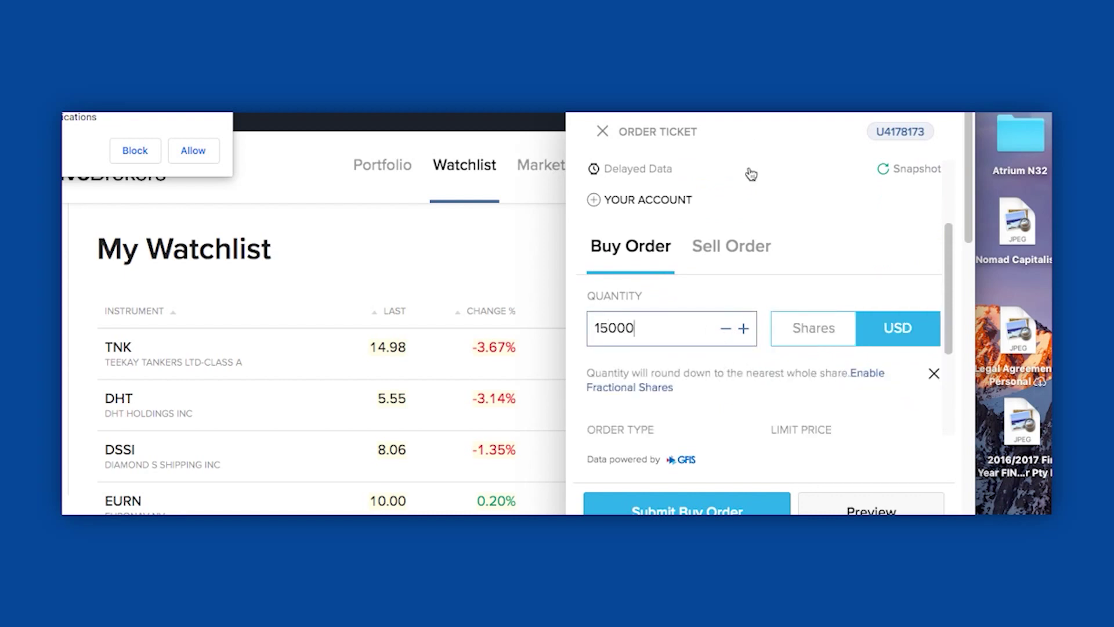
- Set the DHT buy order's type to Market and its time-in-force to Good Till Cancel
scroll(697, 363, down, 4)
click(709, 355)
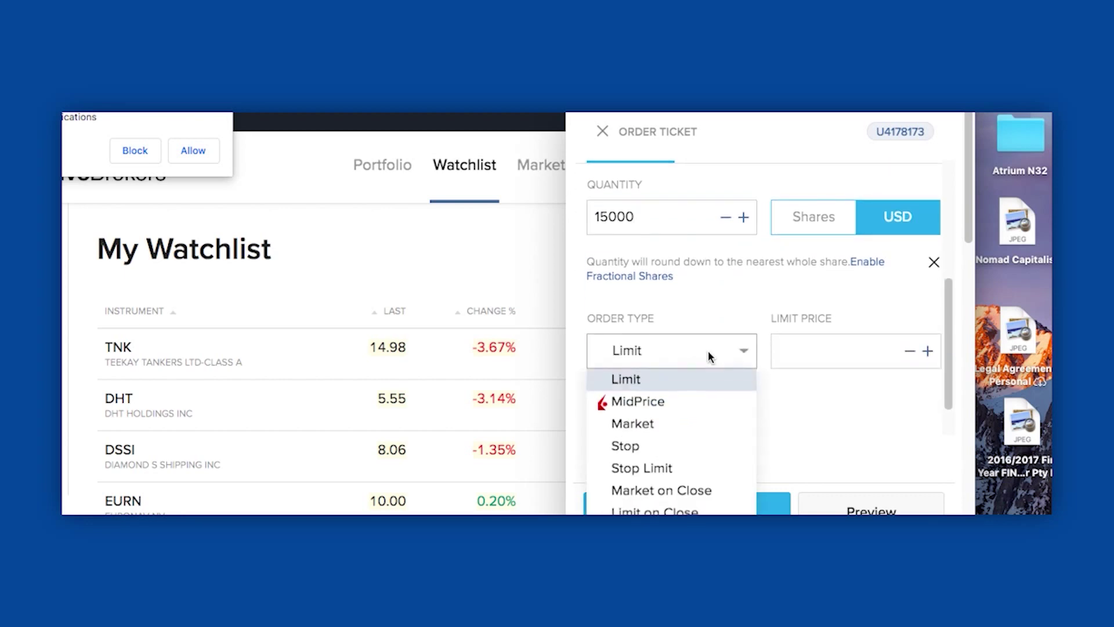
click(669, 426)
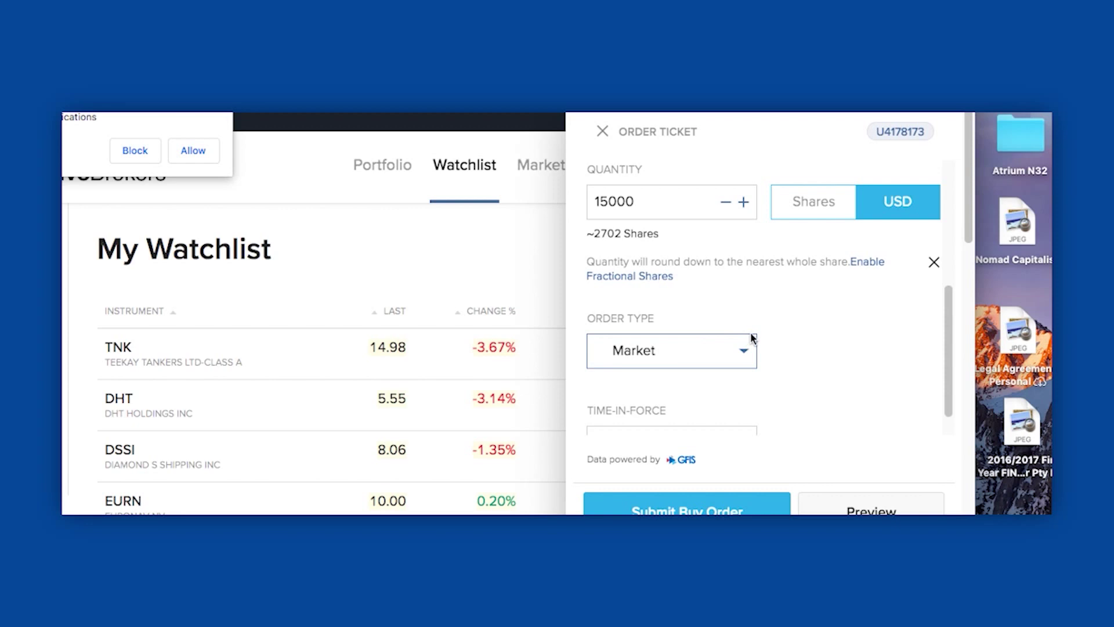
scroll(712, 377, down, 1)
click(717, 409)
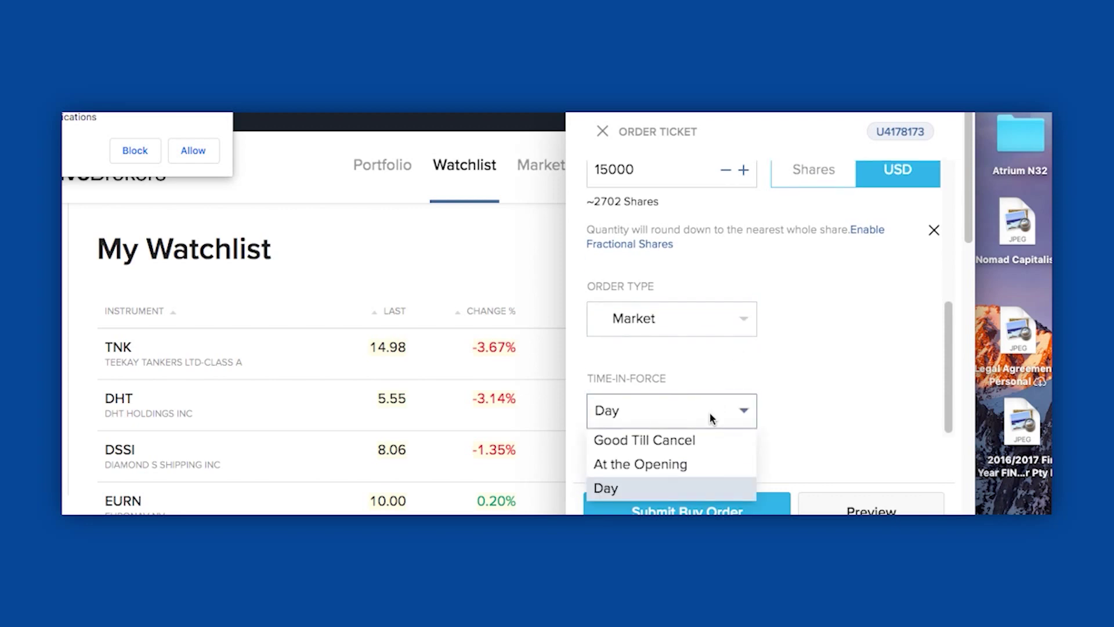
click(691, 446)
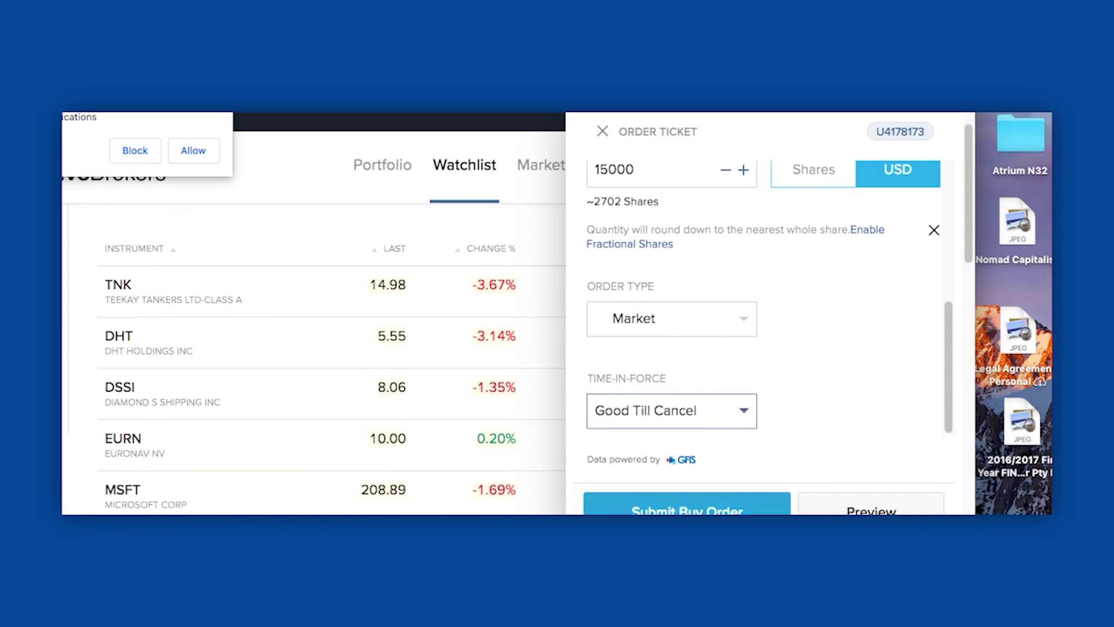
- Submit the DHT buy order, check its status in the order list, and close the order ticket
click(717, 505)
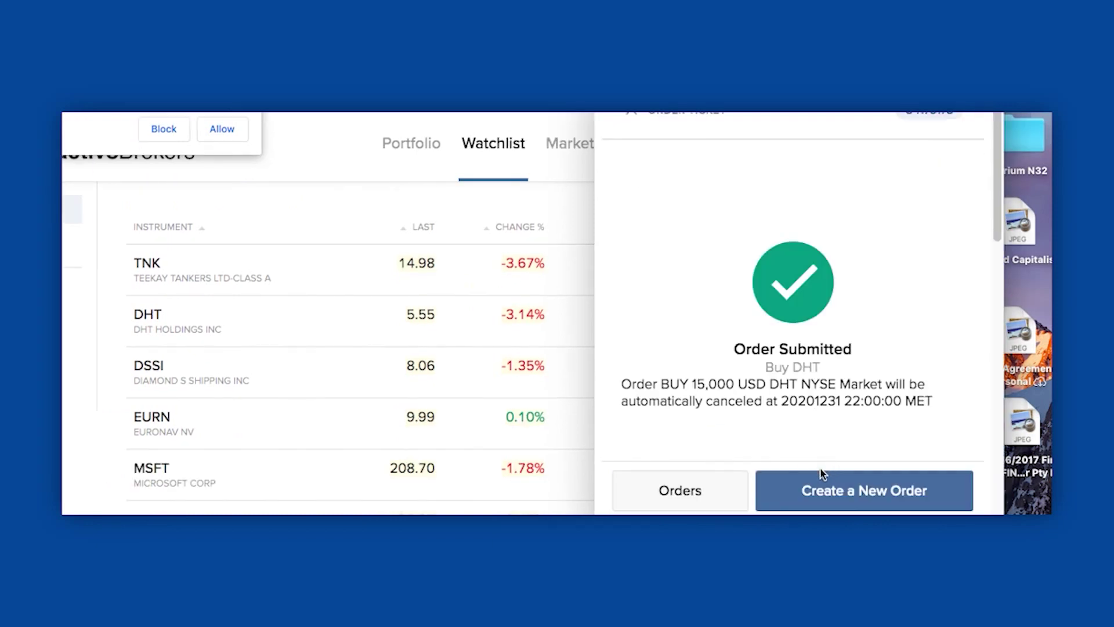
click(699, 490)
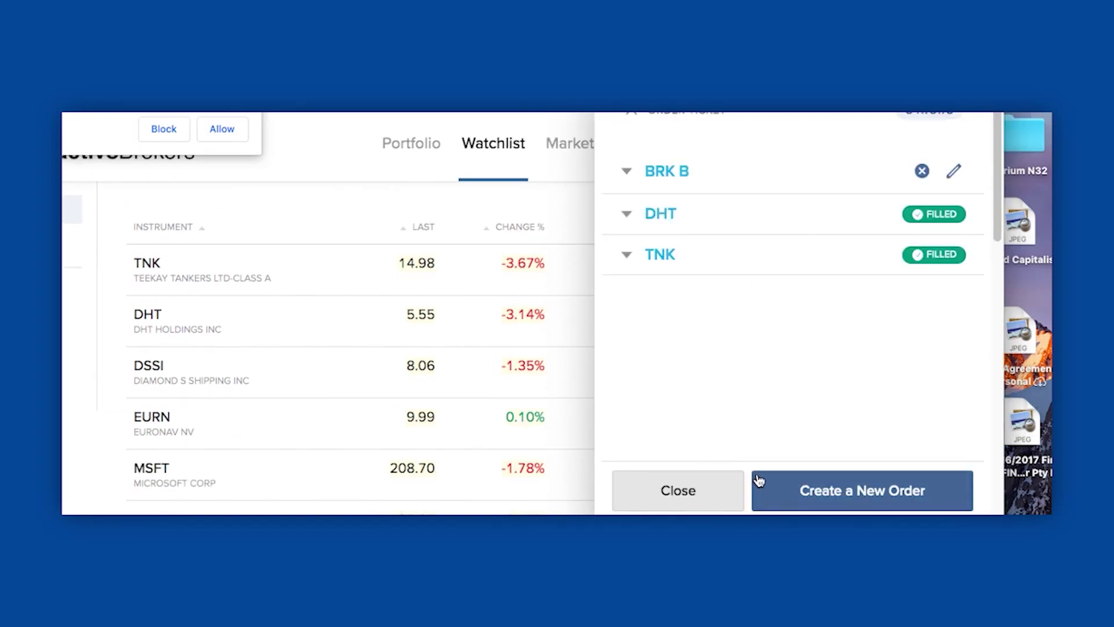
click(682, 496)
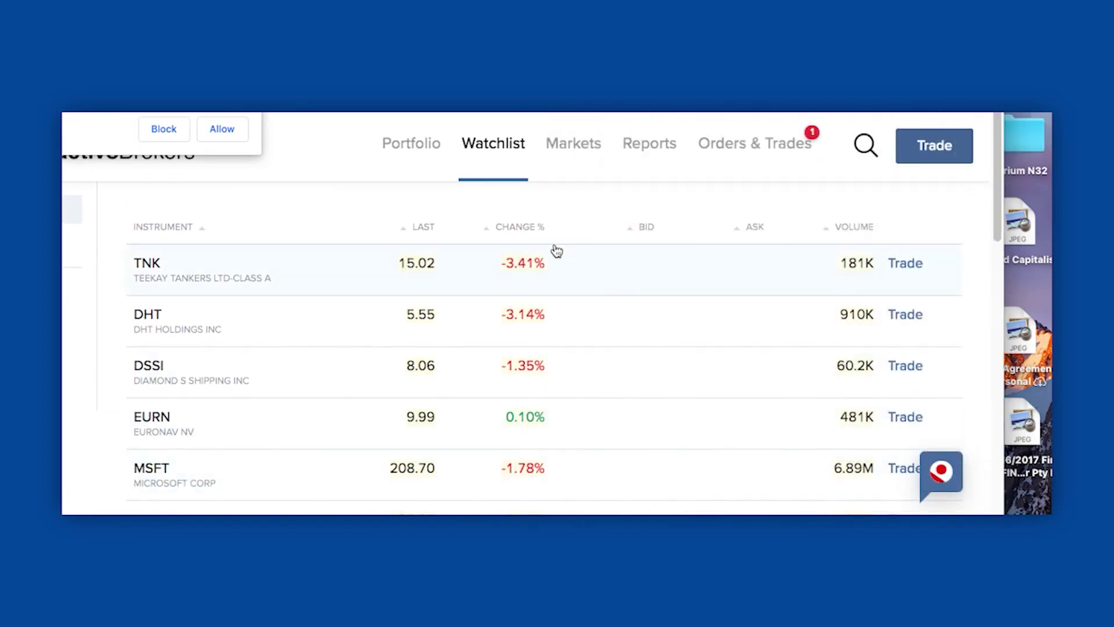
- Open the portfolio and examine the DHT and TNK positions
click(417, 147)
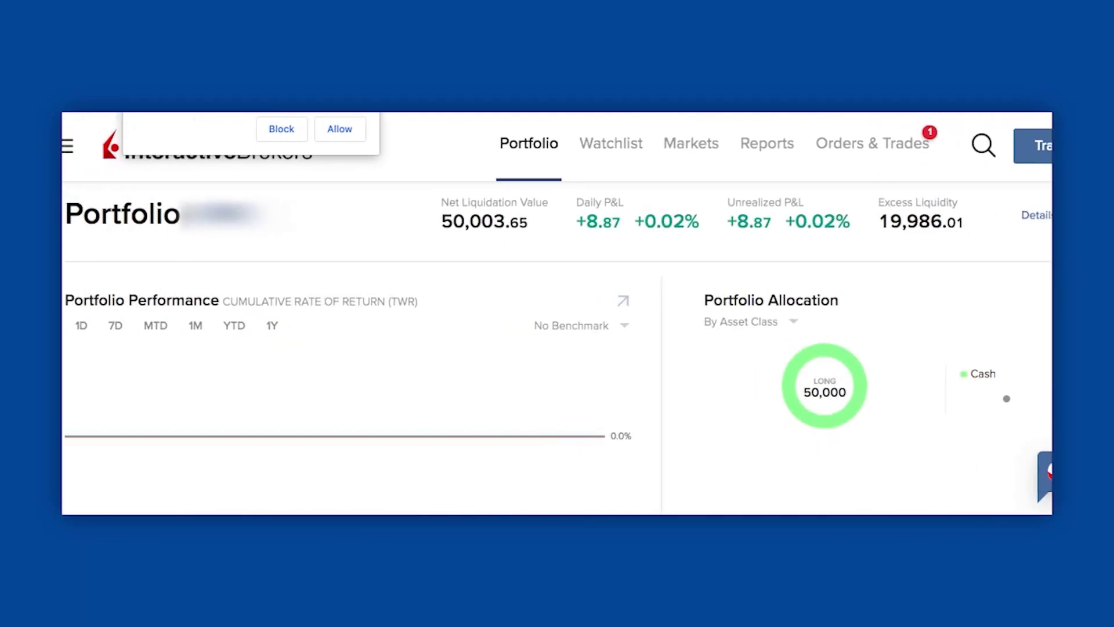
scroll(442, 338, down, 4)
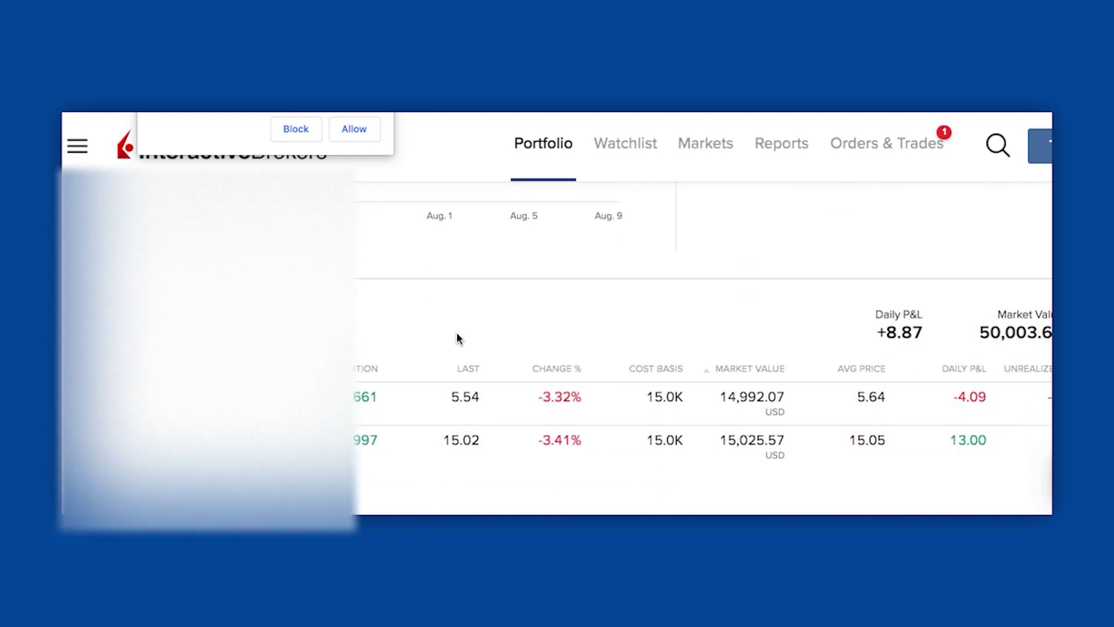
scroll(457, 335, down, 2)
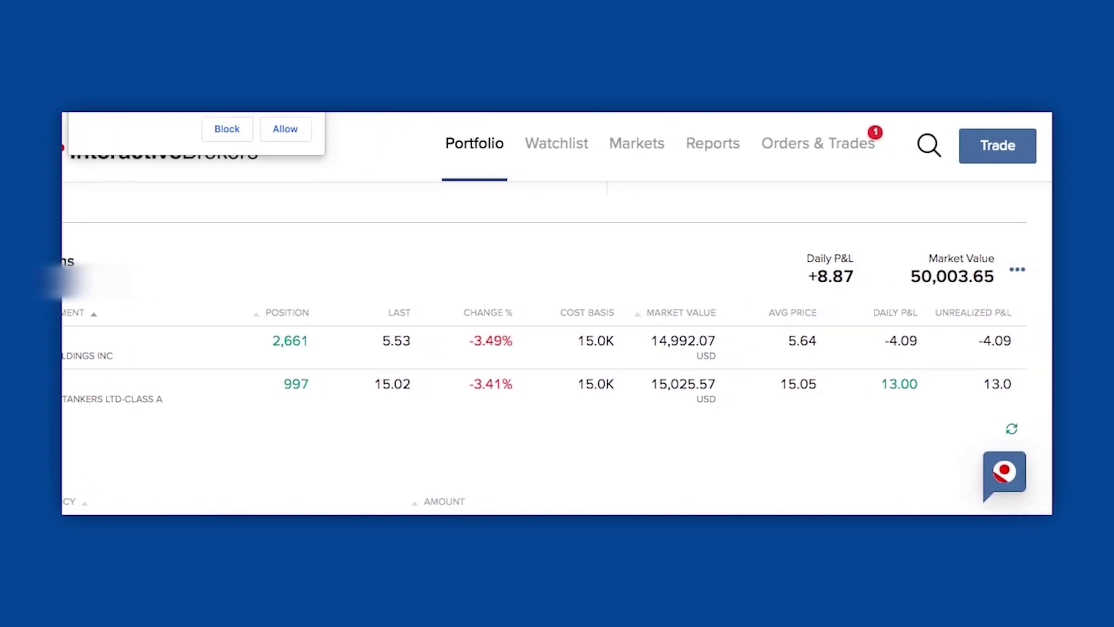
- Open a sell order for TNK from My Watchlist
click(982, 149)
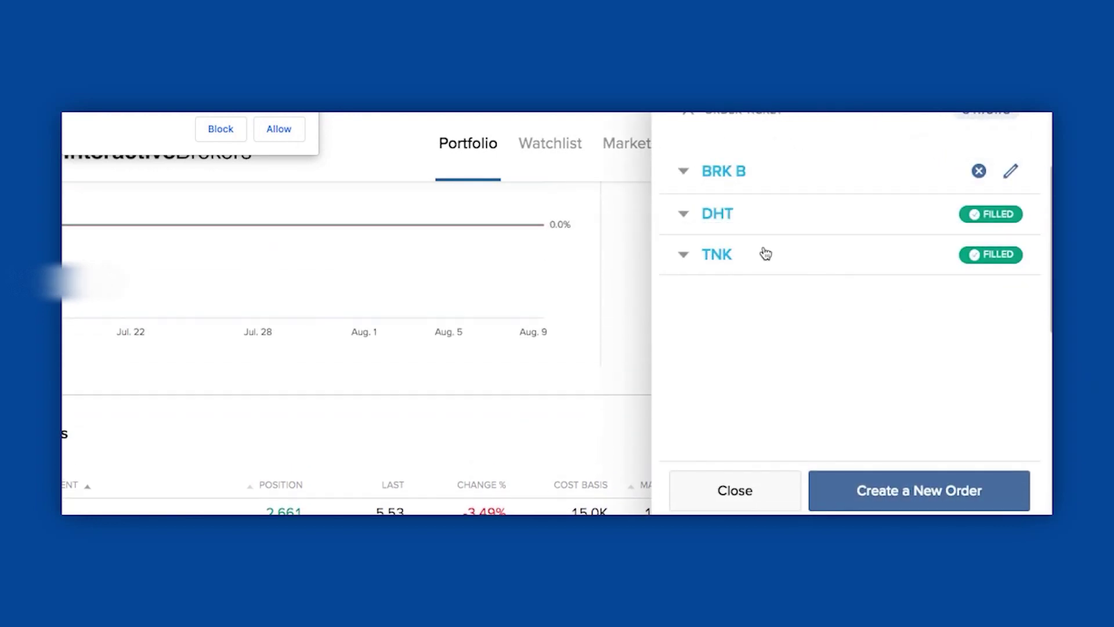
click(688, 111)
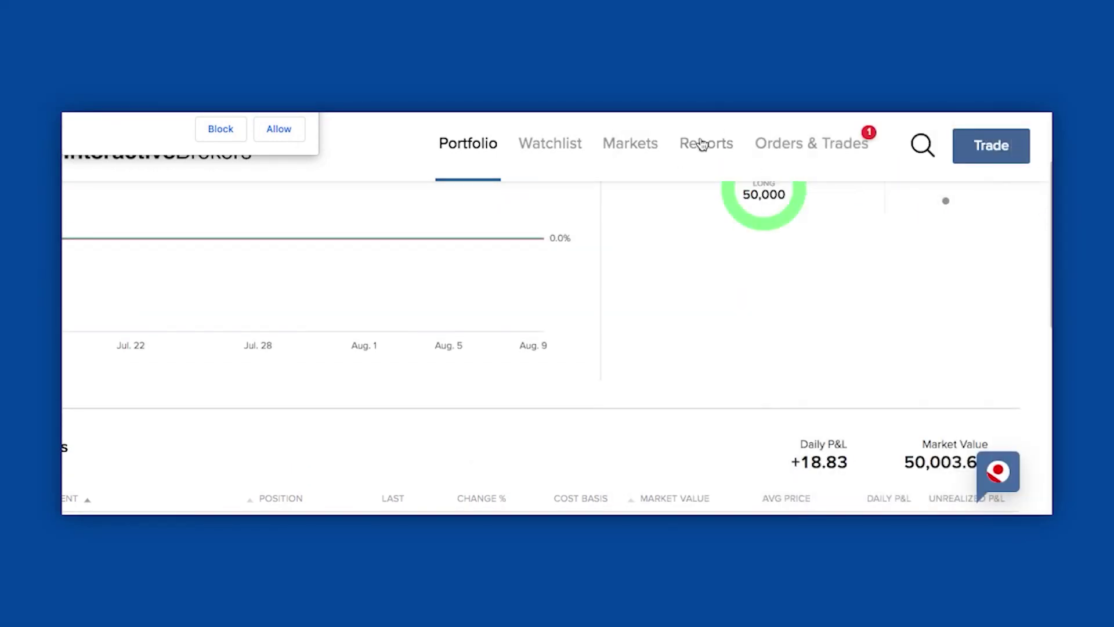
click(532, 143)
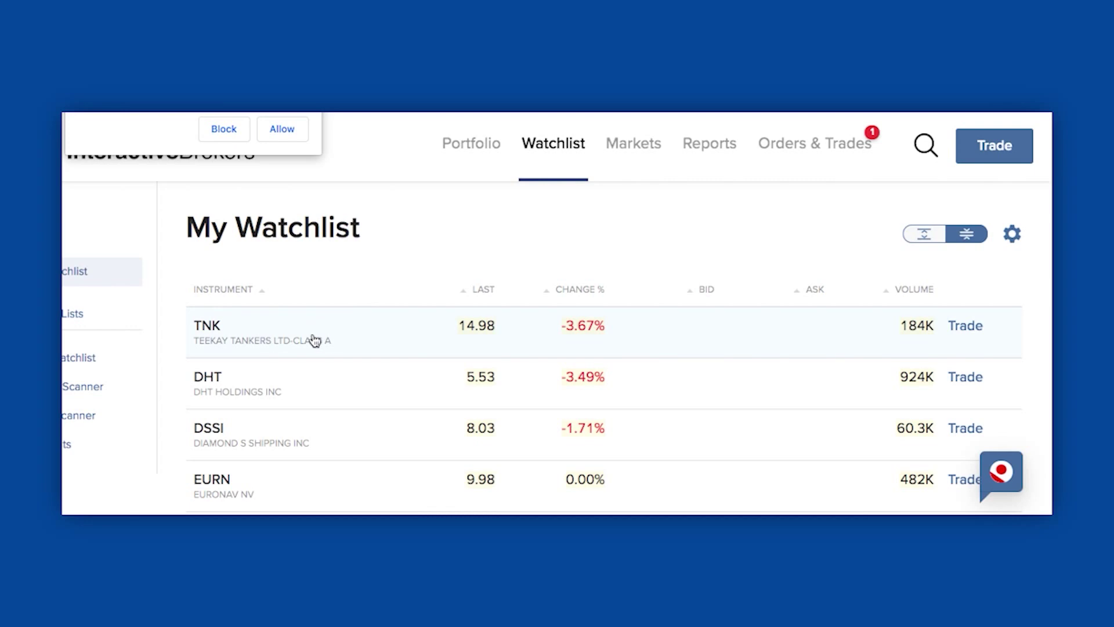
click(954, 325)
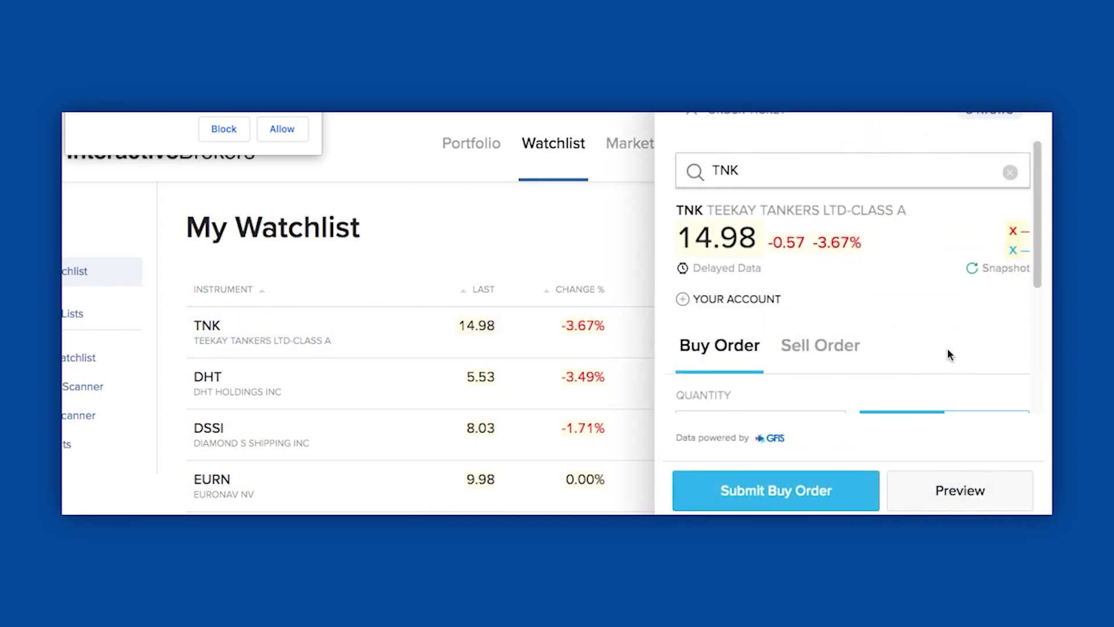
click(820, 346)
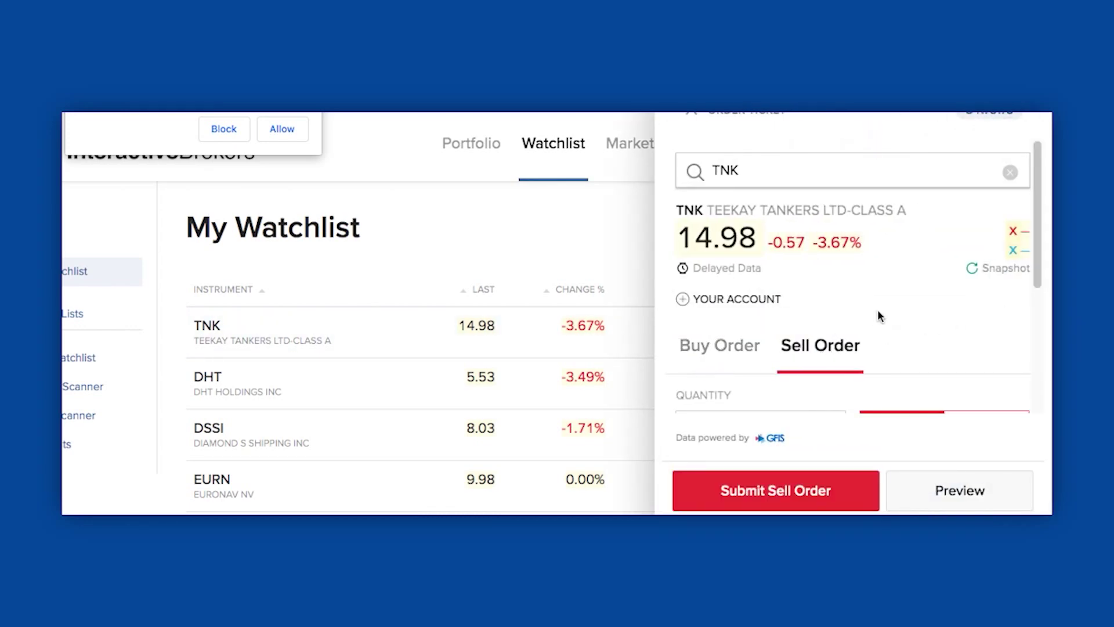
- Set the TNK sell order's type to Market and its time-in-force to Good Till Cancel
scroll(870, 324, down, 3)
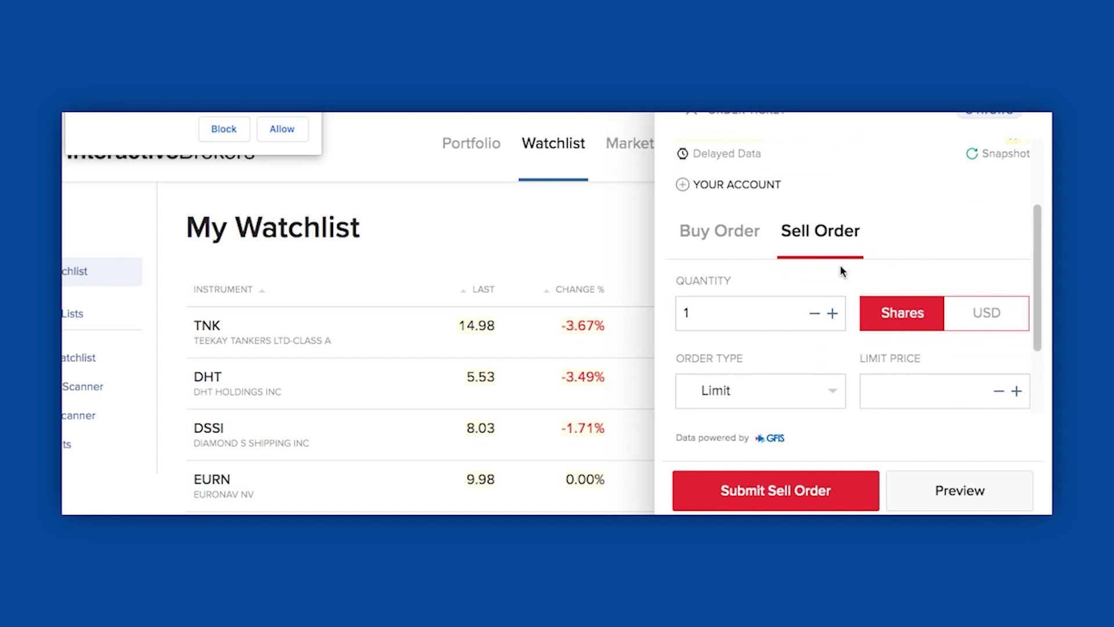
scroll(837, 271, down, 1)
click(815, 334)
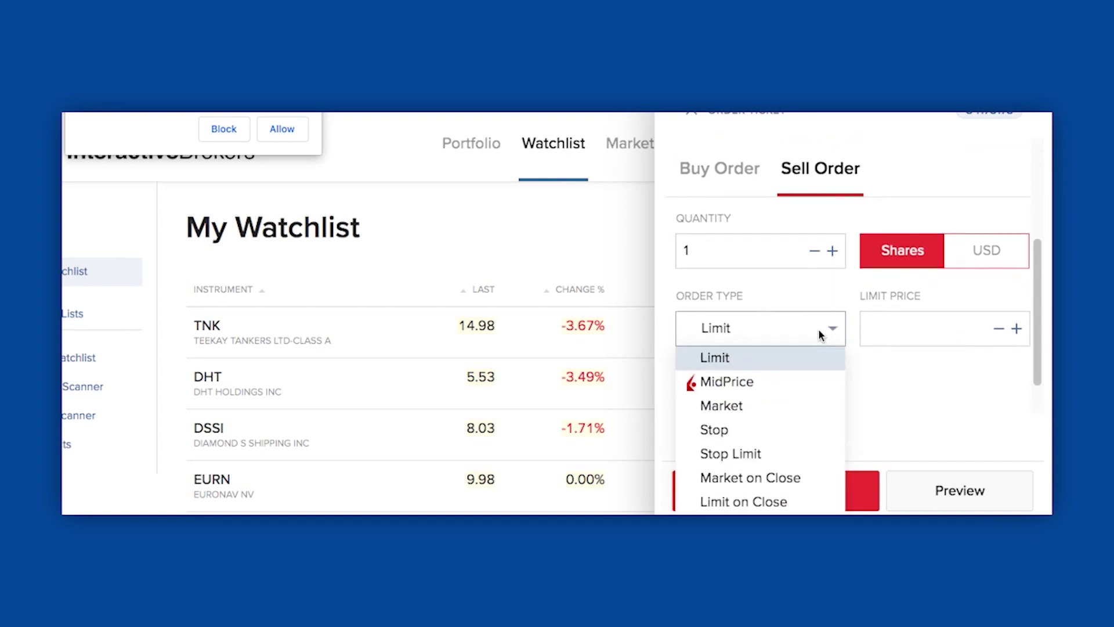
click(740, 402)
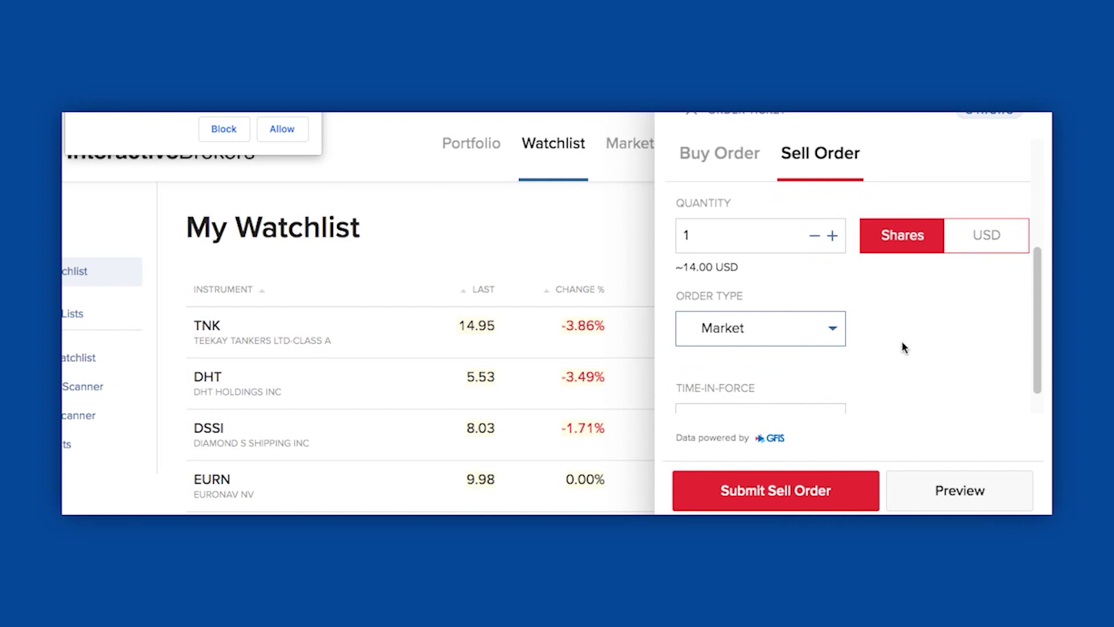
scroll(903, 347, down, 1)
click(790, 400)
click(773, 430)
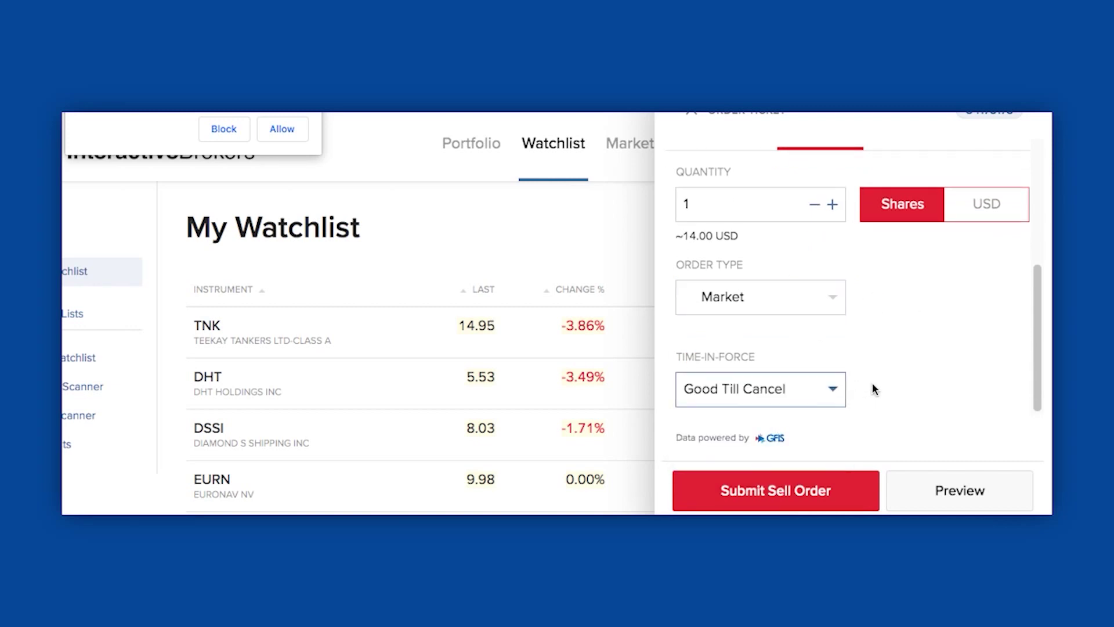
- Submit the order to sell 1 share of TNK, check its status in the order list, and close the ticket
scroll(874, 389, down, 3)
scroll(879, 397, up, 5)
scroll(879, 374, down, 5)
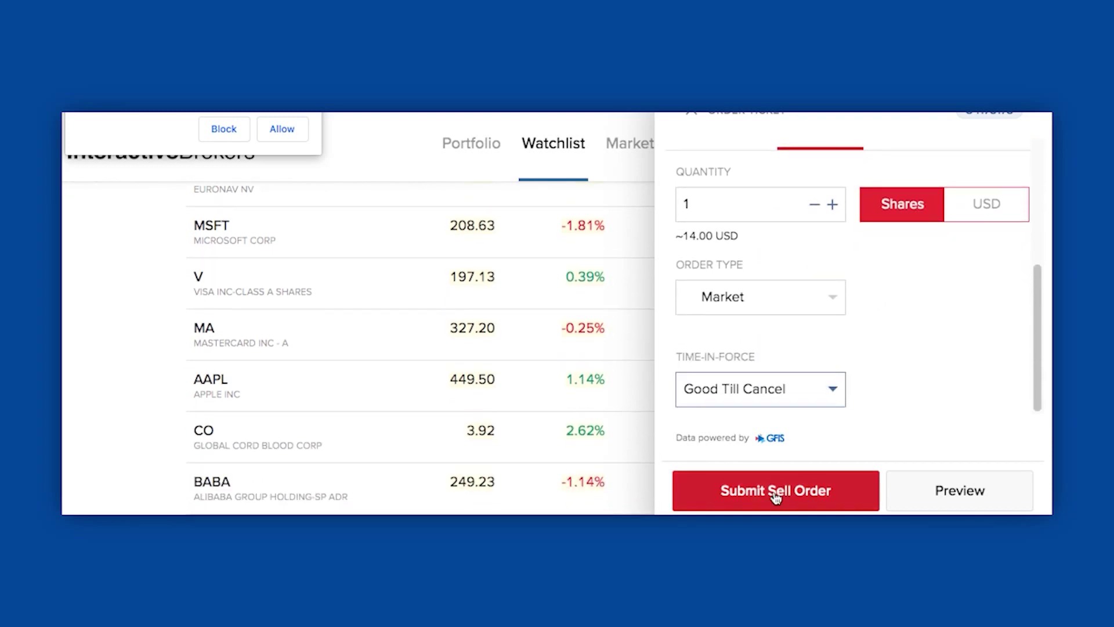
click(677, 201)
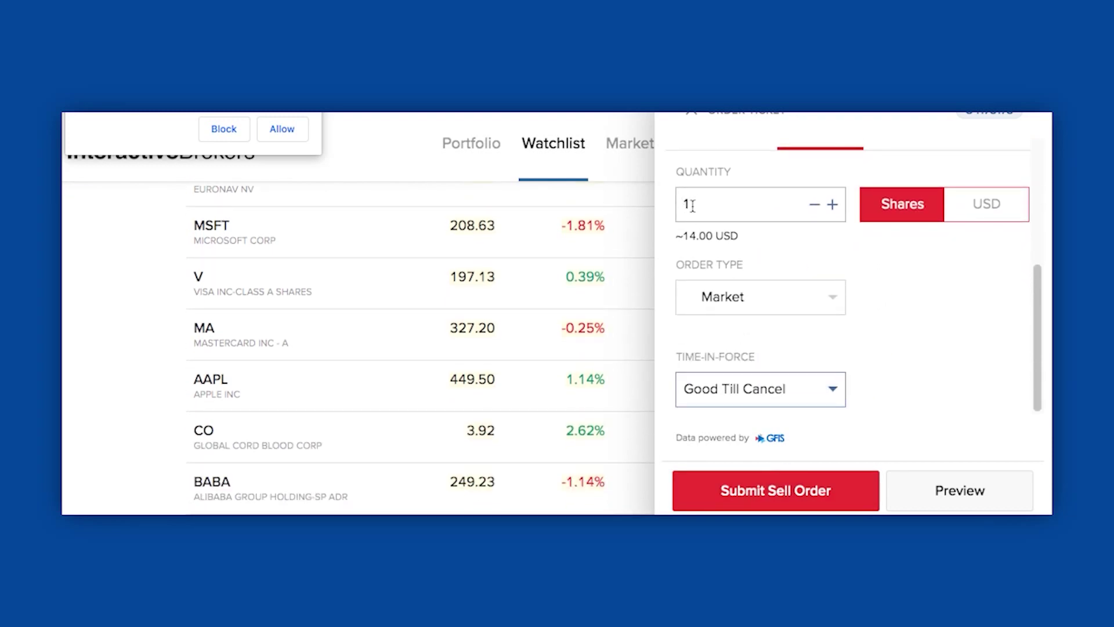
click(766, 493)
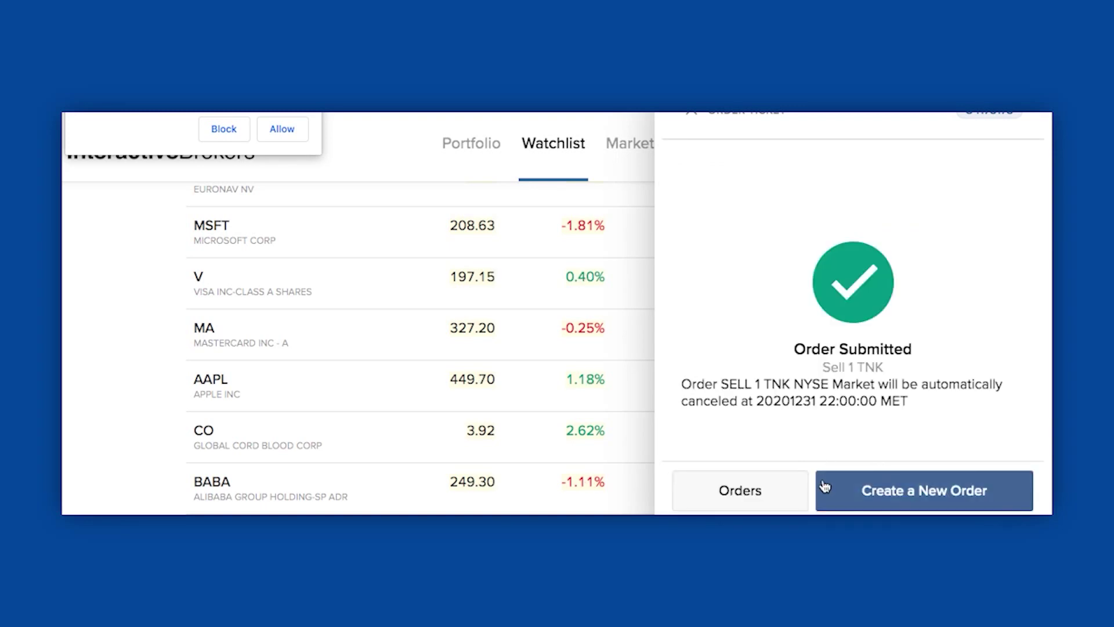
click(778, 493)
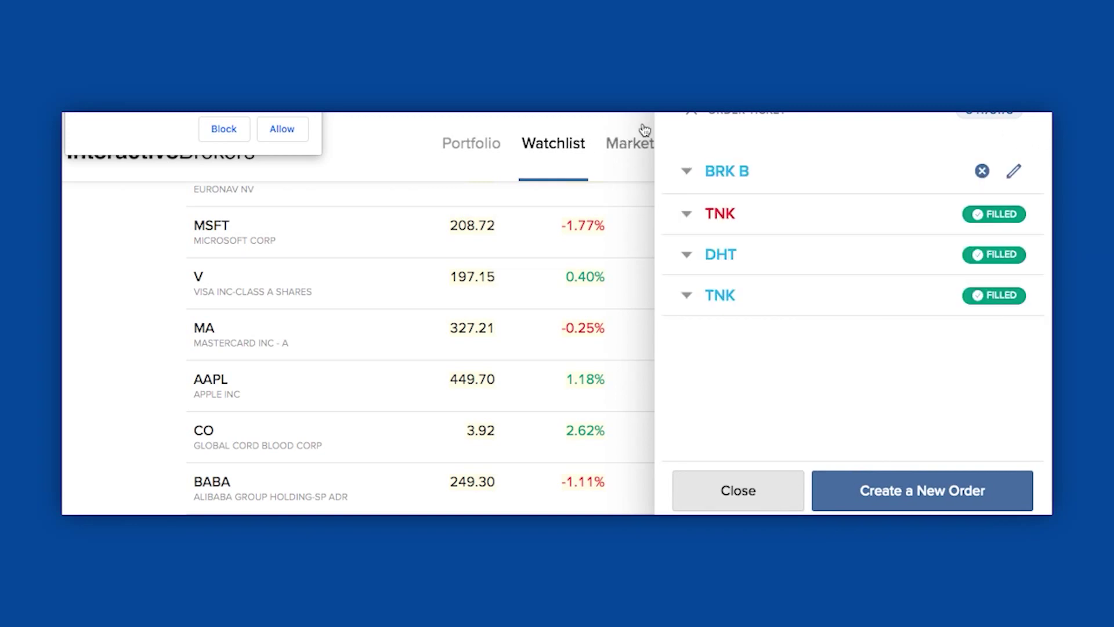
click(690, 112)
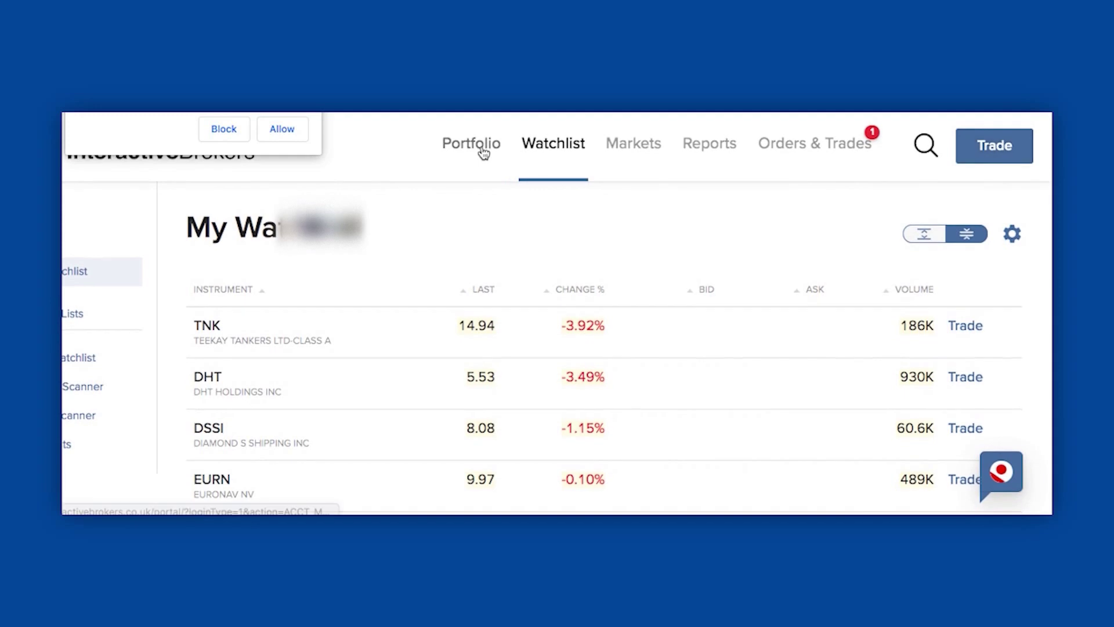
- Review the TNK sale on the Orders & Trades page and examine the DHT and TNK positions in the portfolio
click(479, 151)
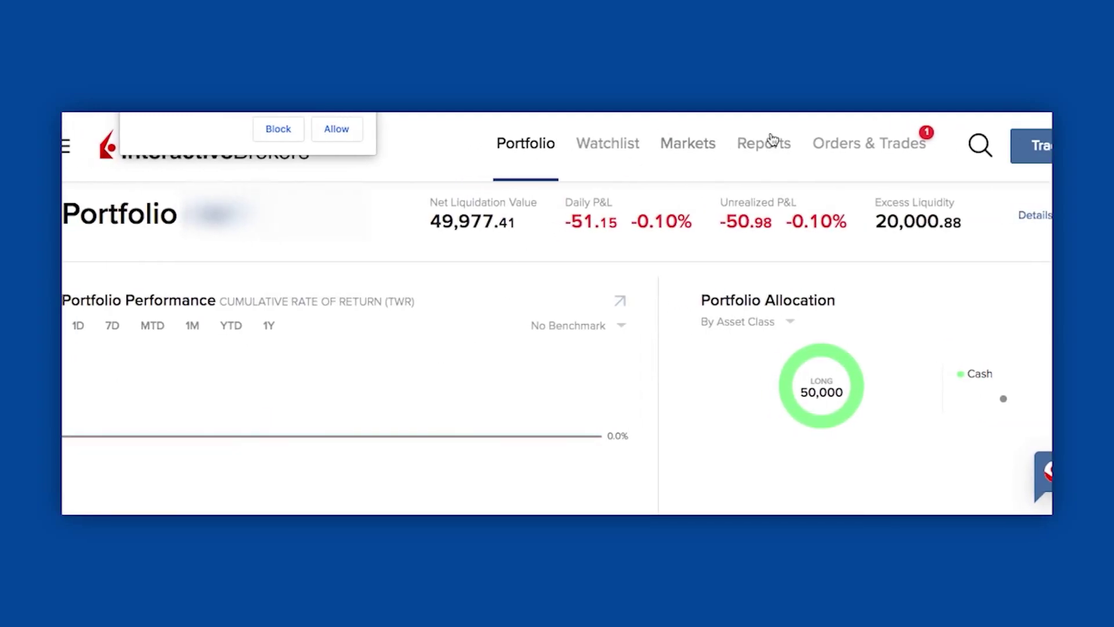
click(834, 143)
scroll(396, 353, down, 2)
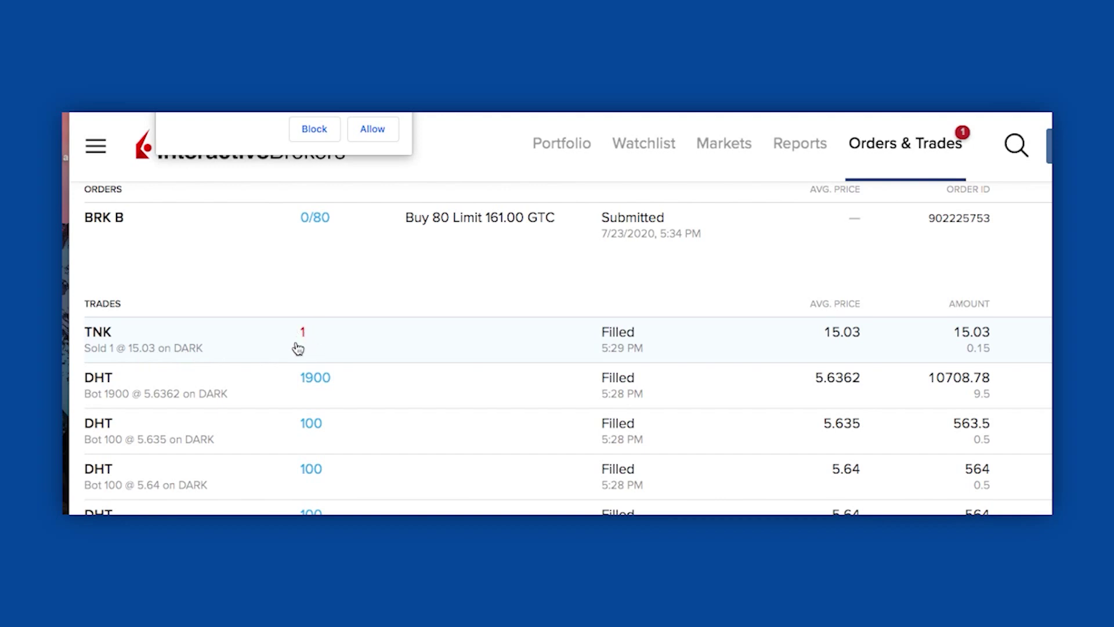
mouse_move(651, 233)
click(577, 148)
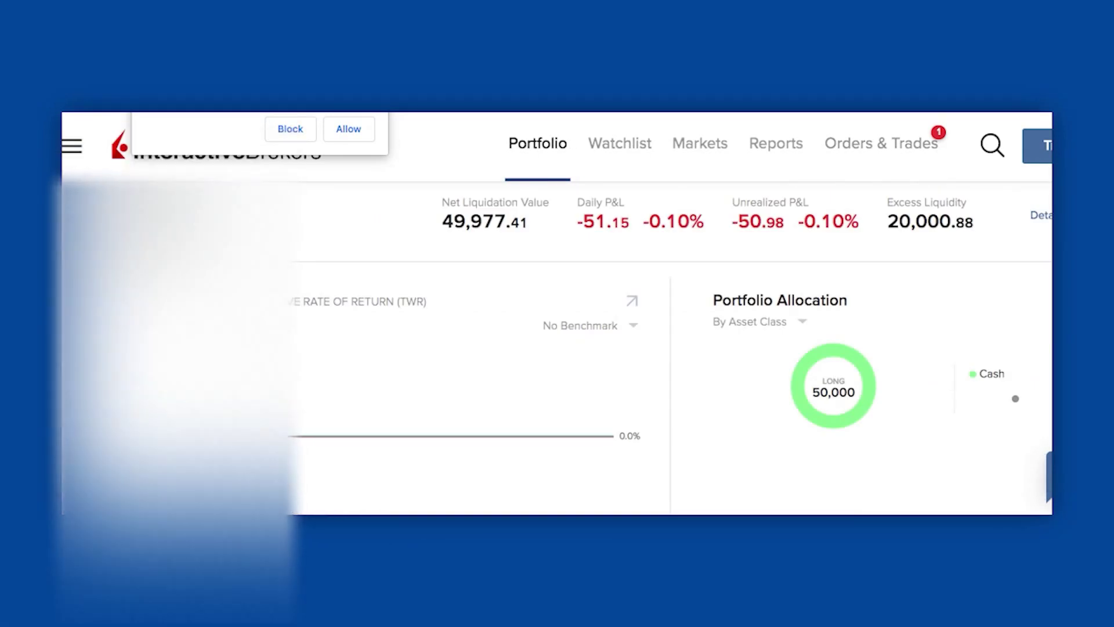
scroll(502, 244, down, 7)
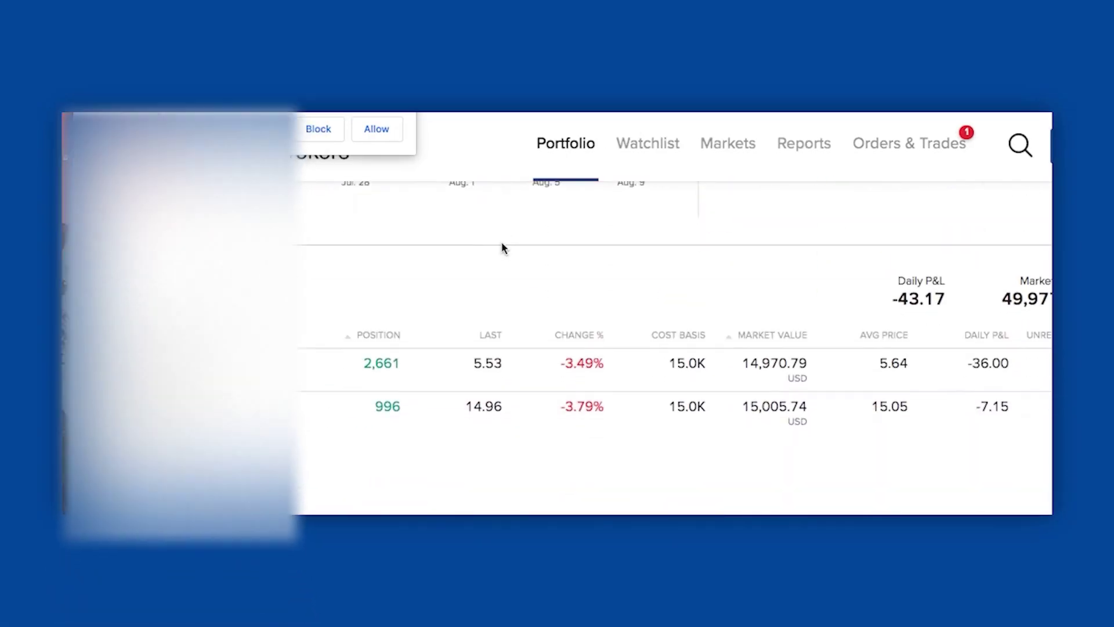